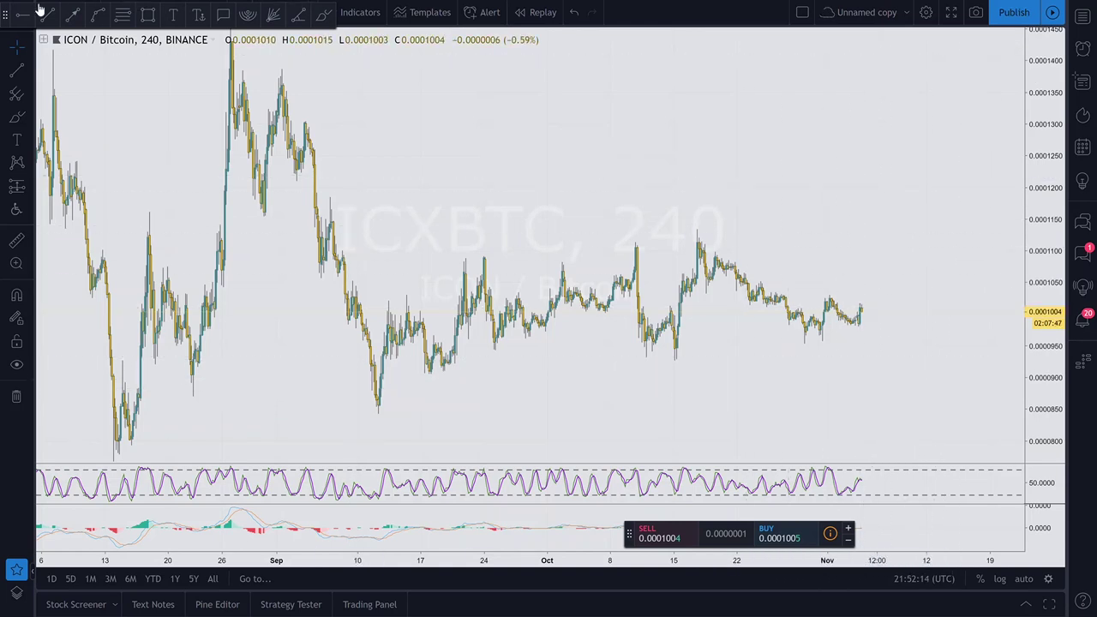
- Replace the ICON/Bitcoin chart with AMAZON.COM, INC. (AMZN) from NASDAQ
{"action": "mouse_move", "coordinate": [9, 14]}
{"action": "left_mouse_down"}
{"action": "mouse_move", "coordinate": [54, 289]}
{"action": "mouse_move", "coordinate": [130, 604]}
{"action": "mouse_move", "coordinate": [100, 582]}
{"action": "left_mouse_up"}
{"action": "left_click", "coordinate": [83, 14]}
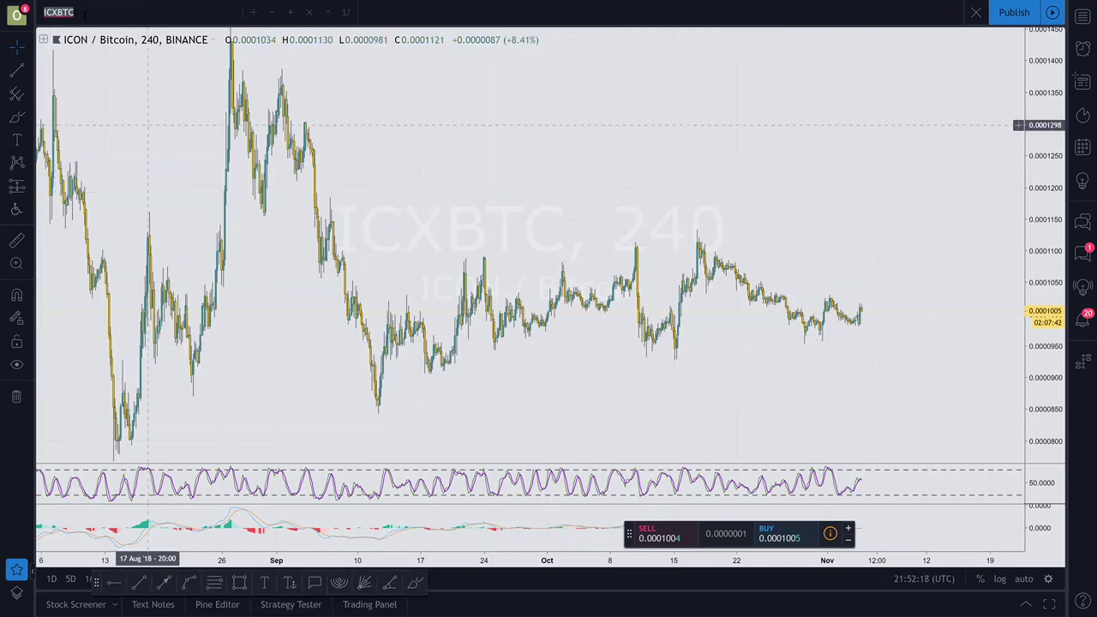
{"action": "type", "text": "AN"}
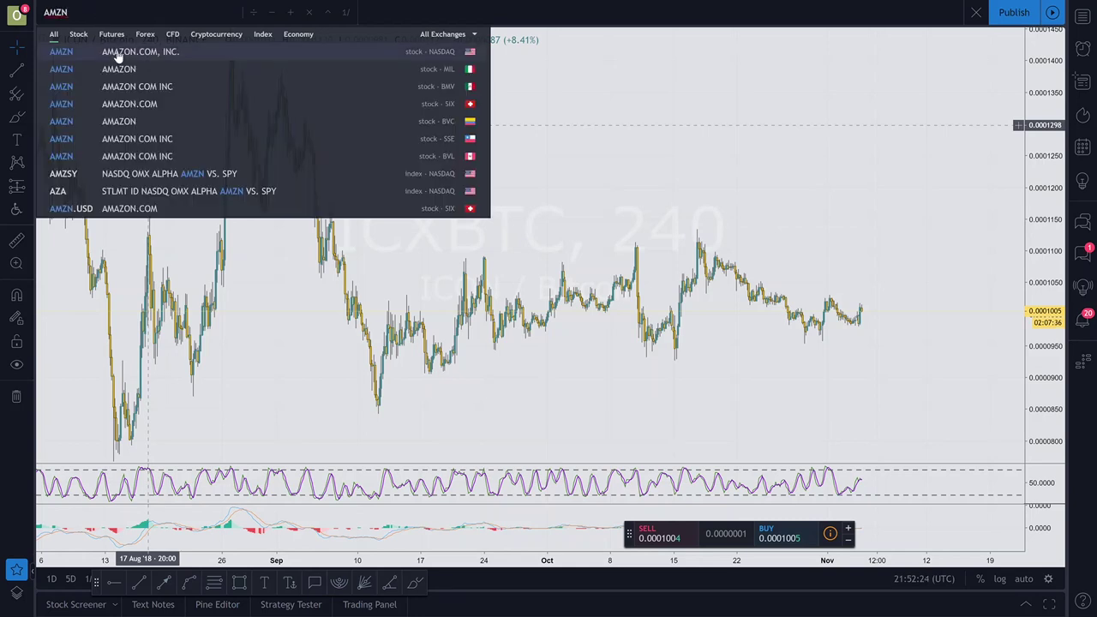
{"action": "left_click", "coordinate": [107, 53]}
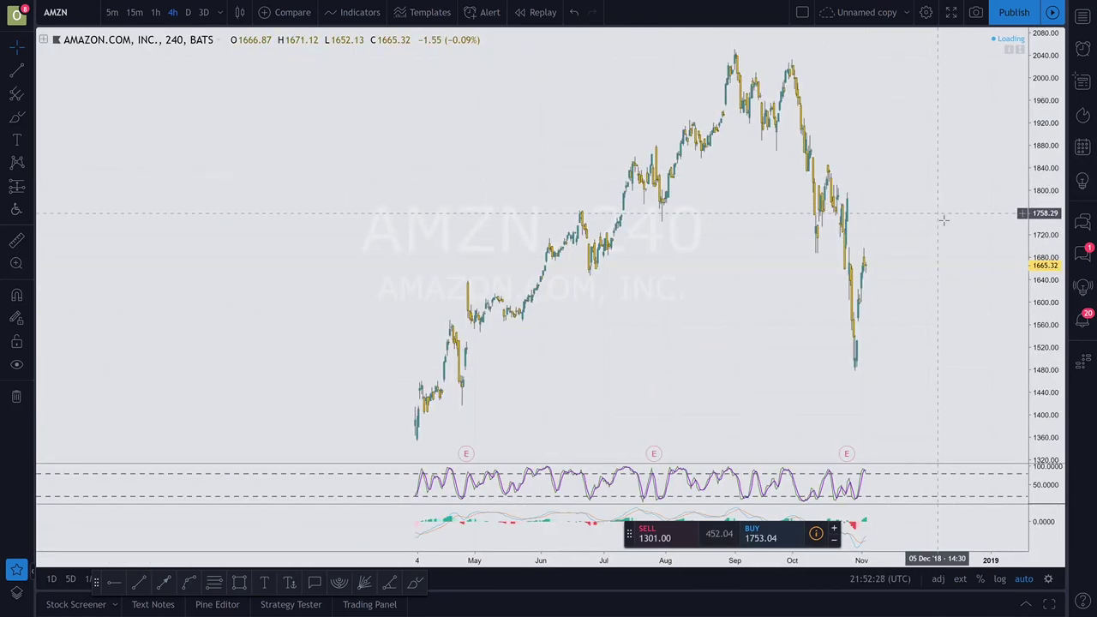
- Switch AMZN to 1-month candles and pan so the history starts around 2000
{"action": "scroll", "coordinate": [943, 220], "scroll_direction": "down", "scroll_amount": 5}
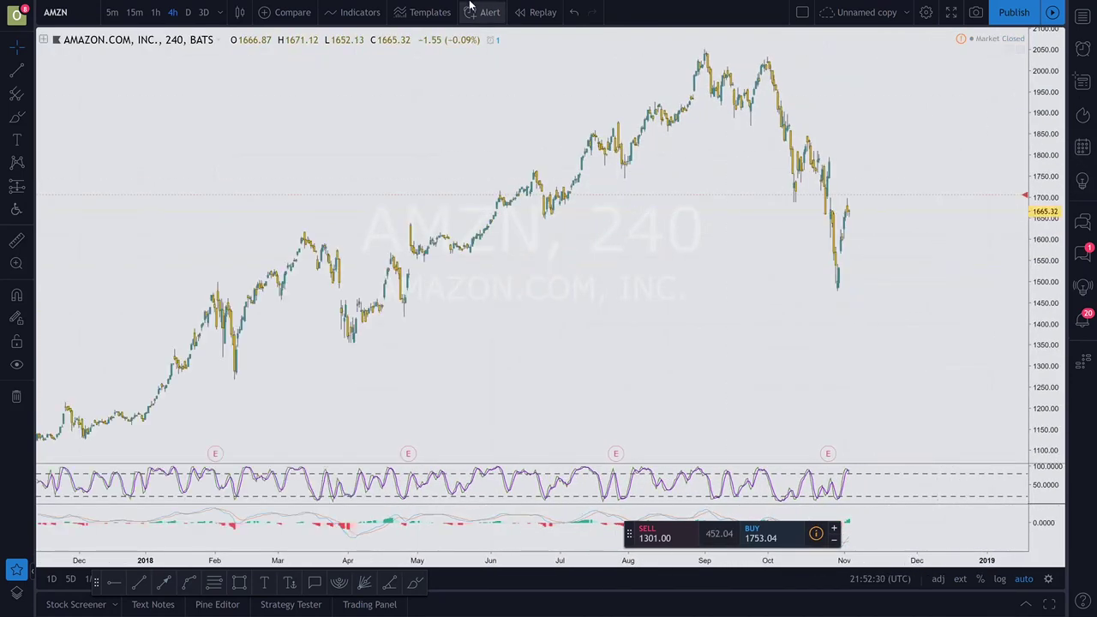
{"action": "left_click", "coordinate": [220, 13]}
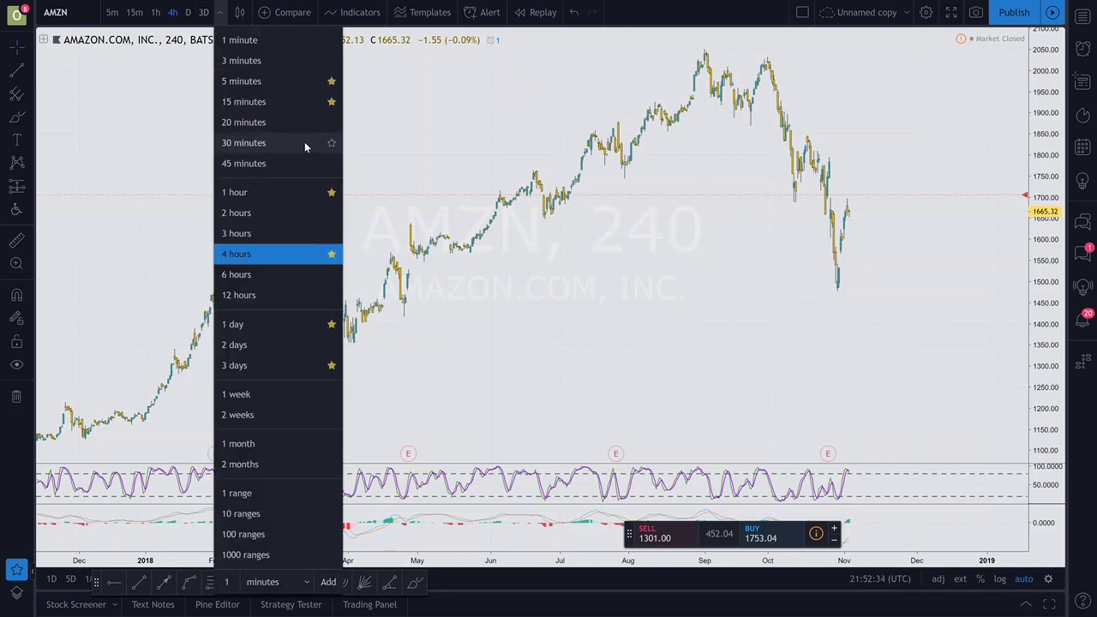
{"action": "left_click", "coordinate": [254, 443]}
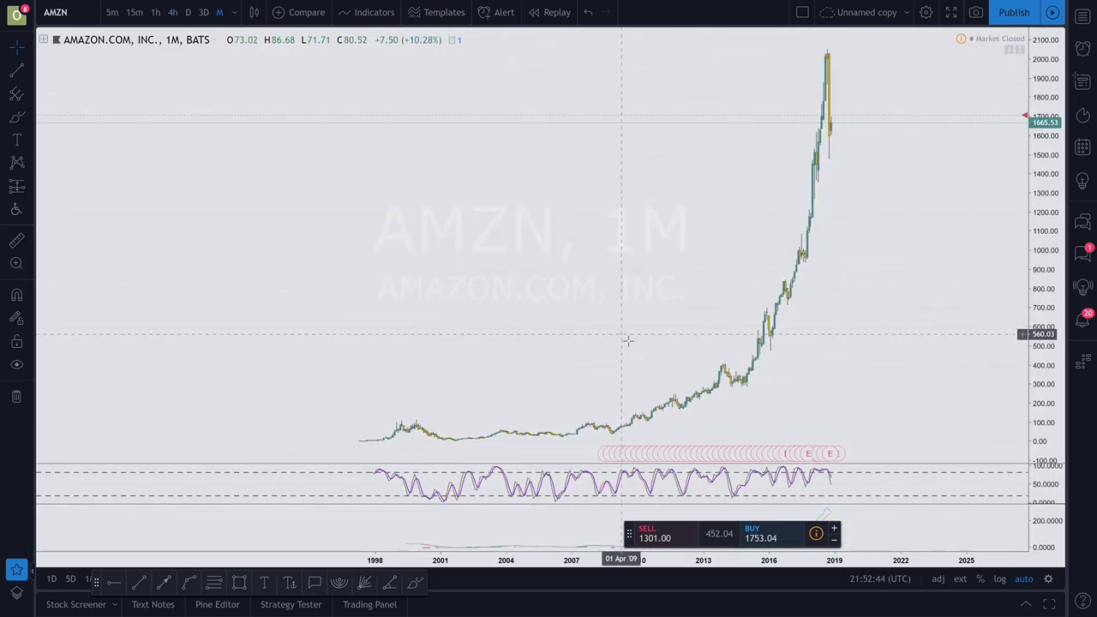
{"action": "scroll", "coordinate": [627, 340], "scroll_direction": "up", "scroll_amount": 5}
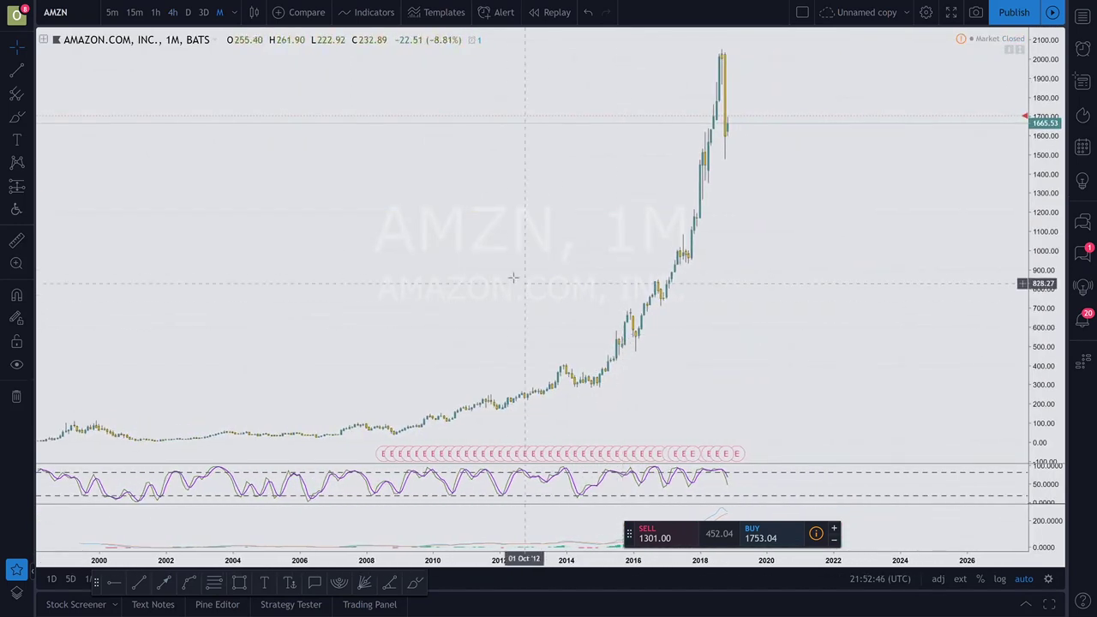
{"action": "left_click_drag", "start_coordinate": [513, 276], "coordinate": [388, 455]}
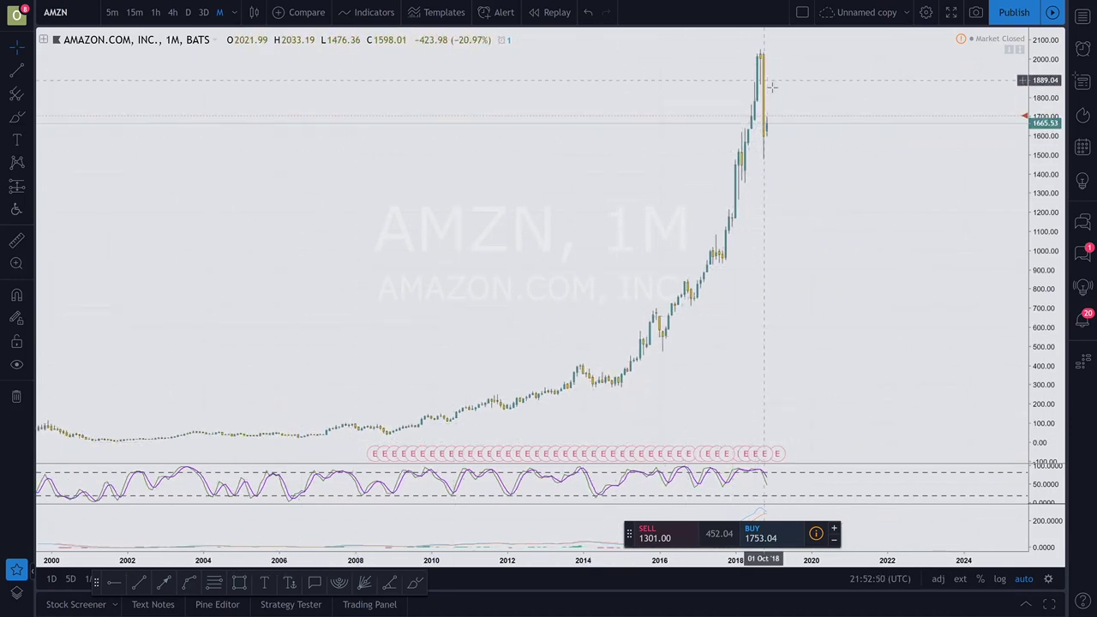
- Set AMZN to the 3D interval and zoom to show late 2015 through October 2018
{"action": "left_click", "coordinate": [31, 73]}
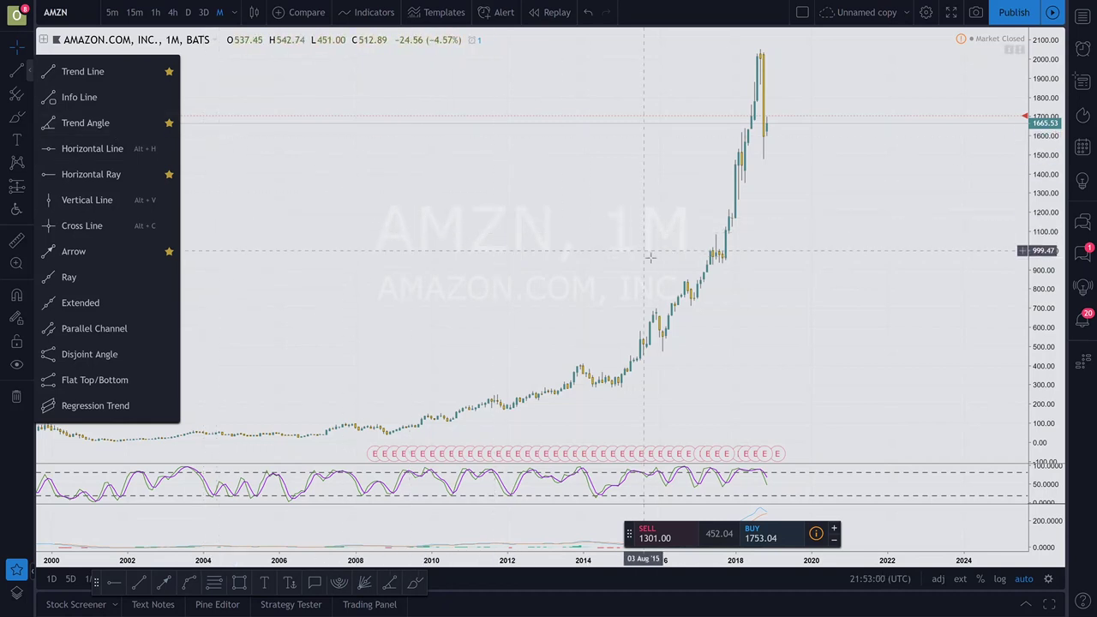
{"action": "left_click", "coordinate": [549, 174]}
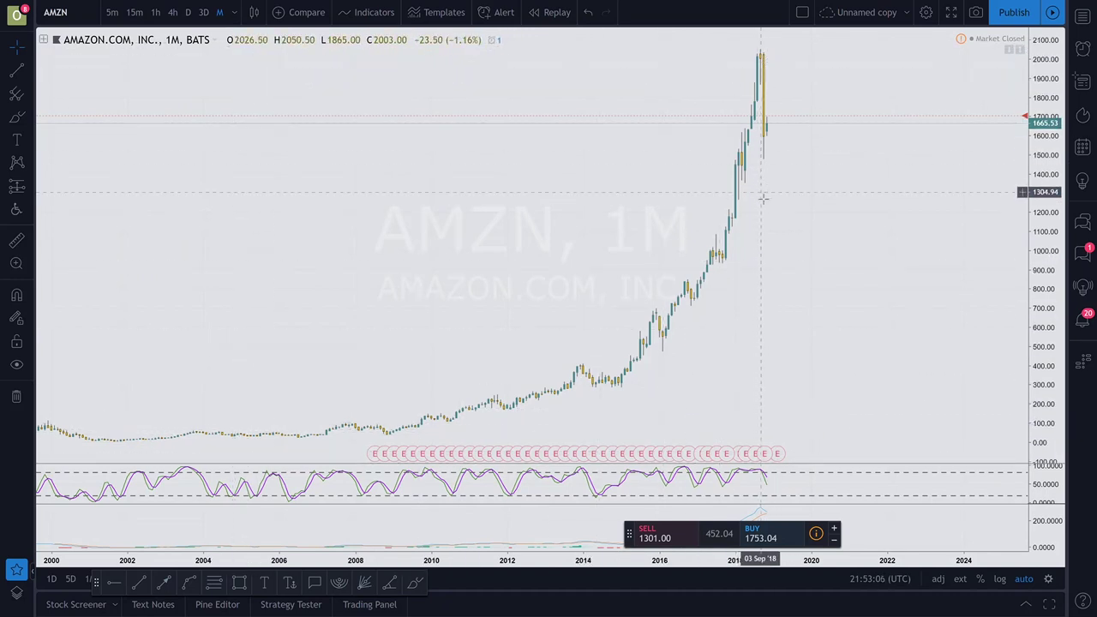
{"action": "left_click", "coordinate": [202, 19]}
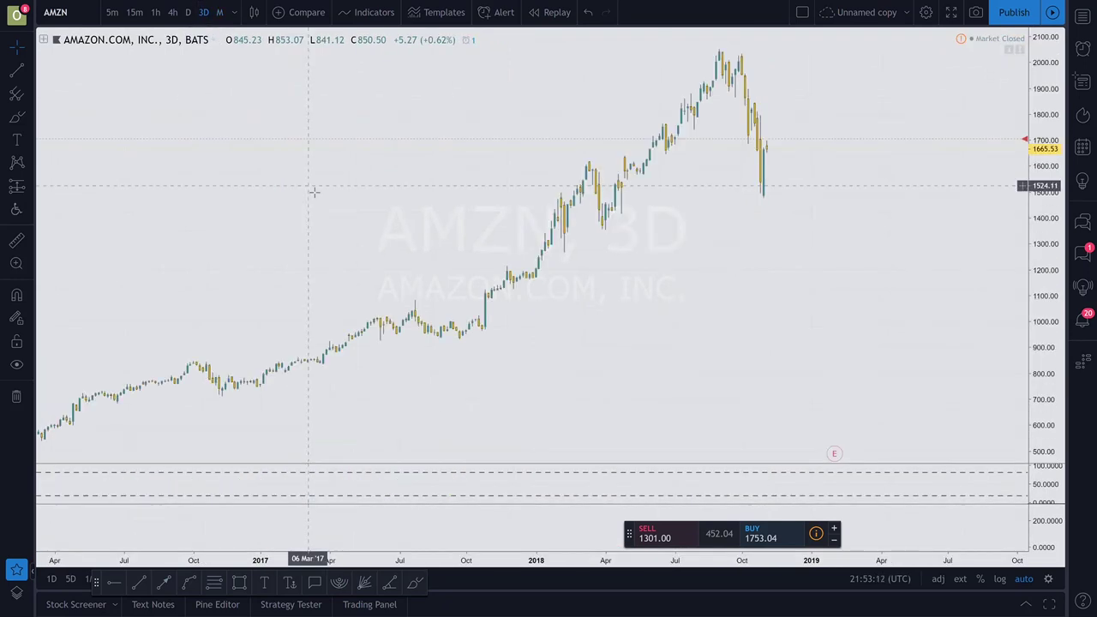
{"action": "scroll", "coordinate": [385, 260], "scroll_direction": "down", "scroll_amount": 5}
{"action": "scroll", "coordinate": [385, 260], "scroll_direction": "up", "scroll_amount": 4}
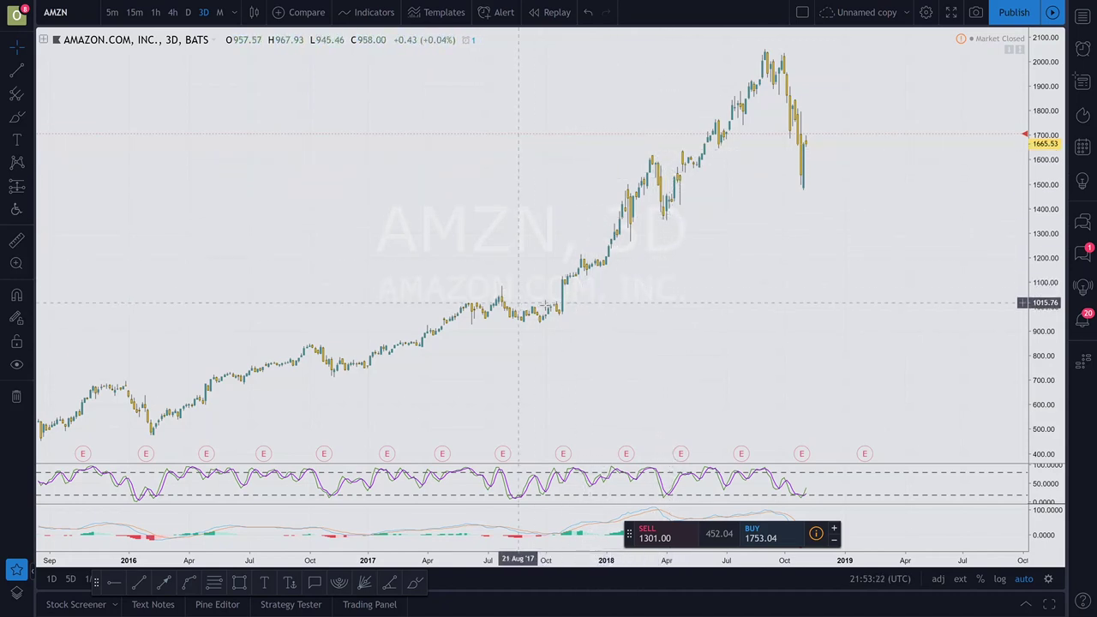
- Add the Visible Range indicator from the Volume Profile category
{"action": "left_click", "coordinate": [385, 12]}
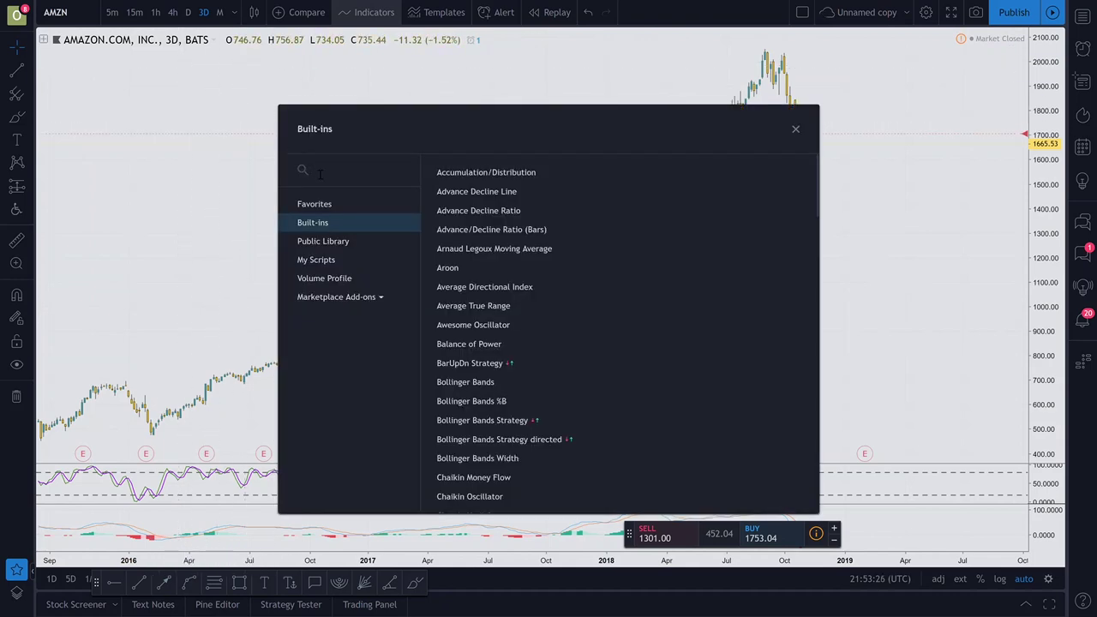
{"action": "left_click", "coordinate": [318, 171]}
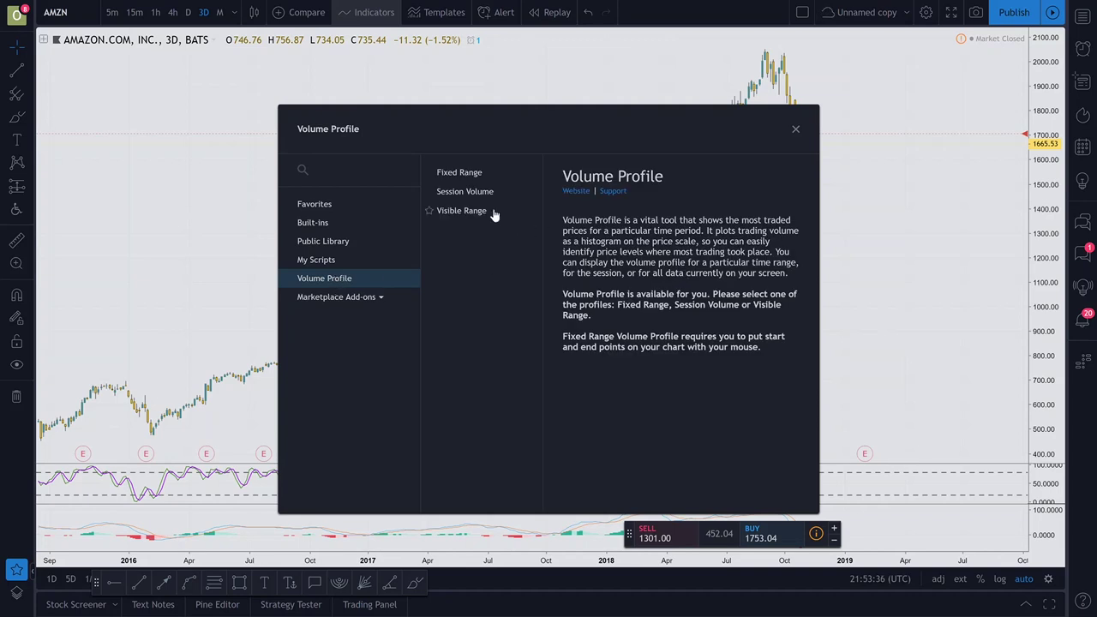
{"action": "left_click", "coordinate": [458, 172]}
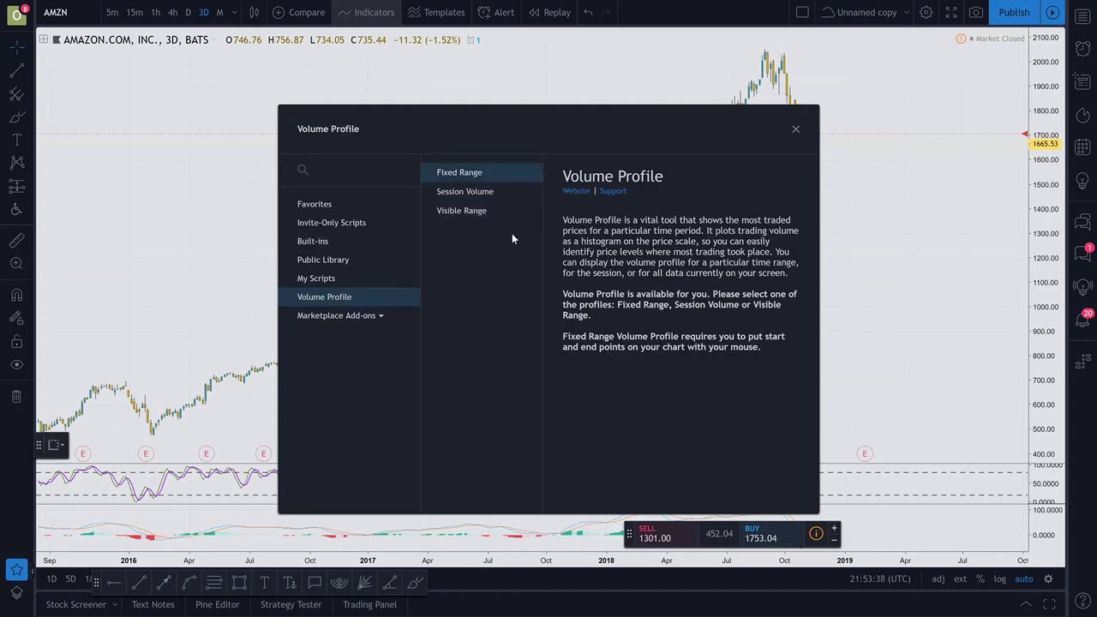
{"action": "left_click", "coordinate": [476, 212]}
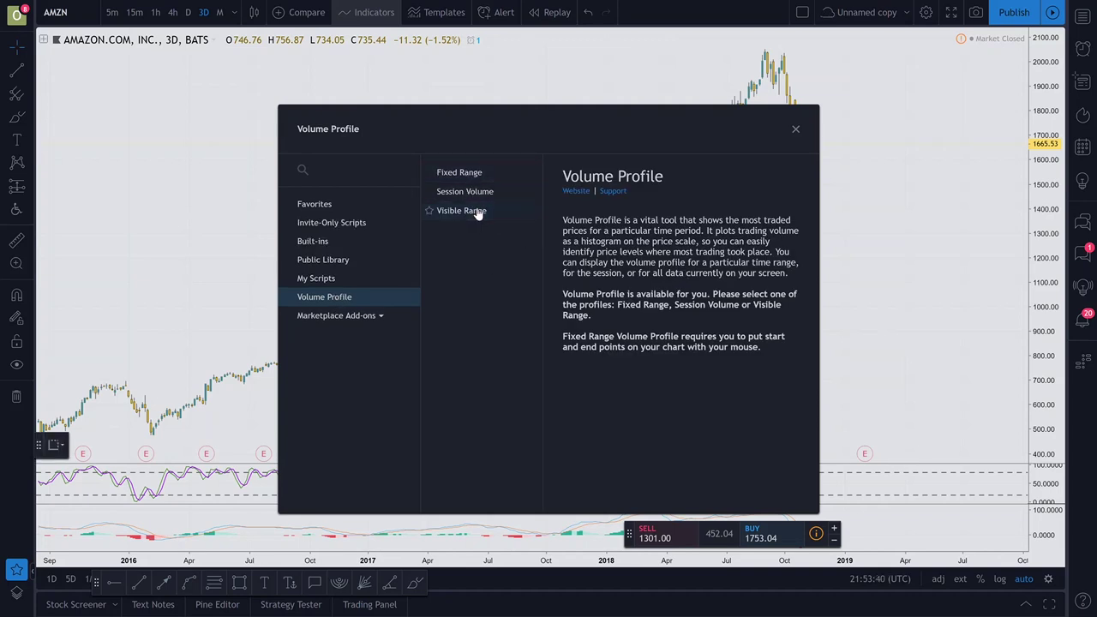
- Close the indicators dialog and show AMZN as 1D daily candles from mid-2017 onward
{"action": "left_click", "coordinate": [796, 131]}
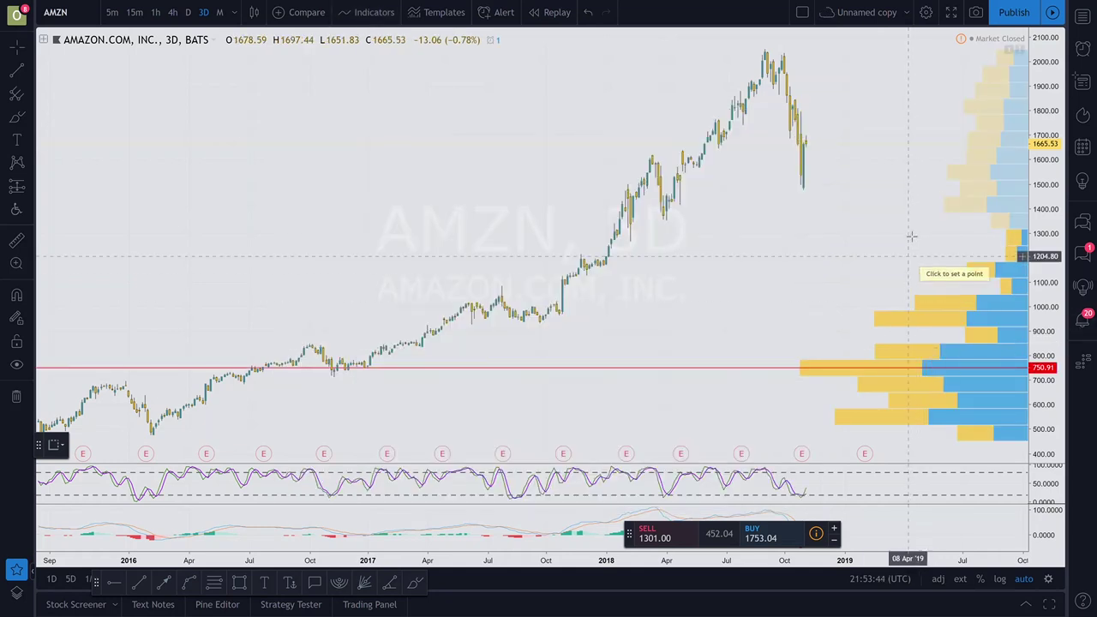
{"action": "scroll", "coordinate": [912, 236], "scroll_direction": "up", "scroll_amount": 1}
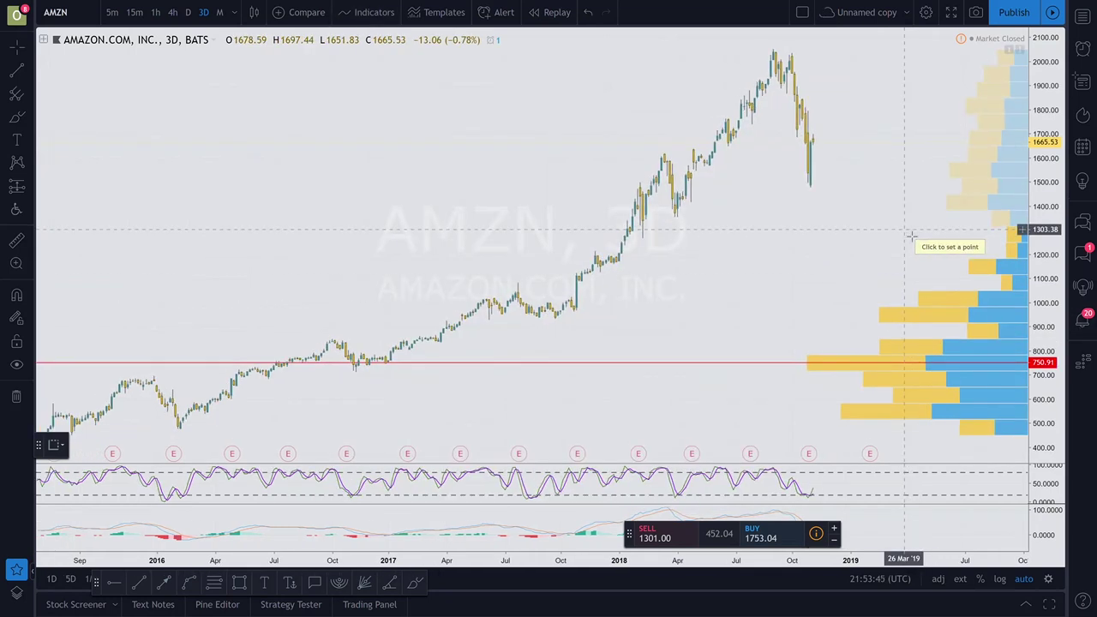
{"action": "left_click", "coordinate": [204, 12]}
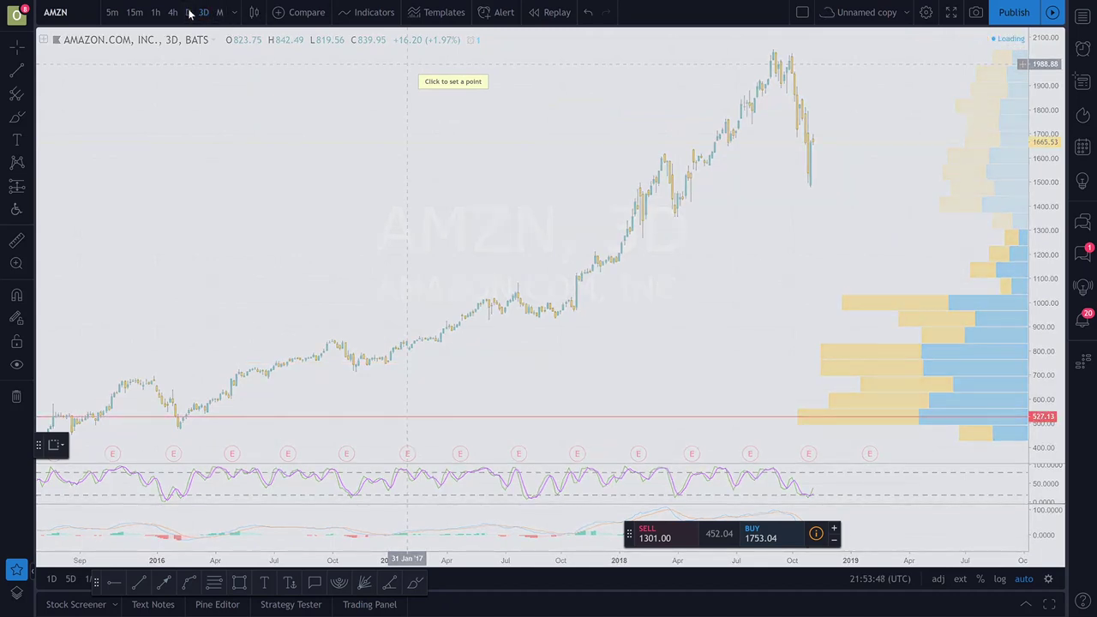
{"action": "left_click", "coordinate": [188, 12]}
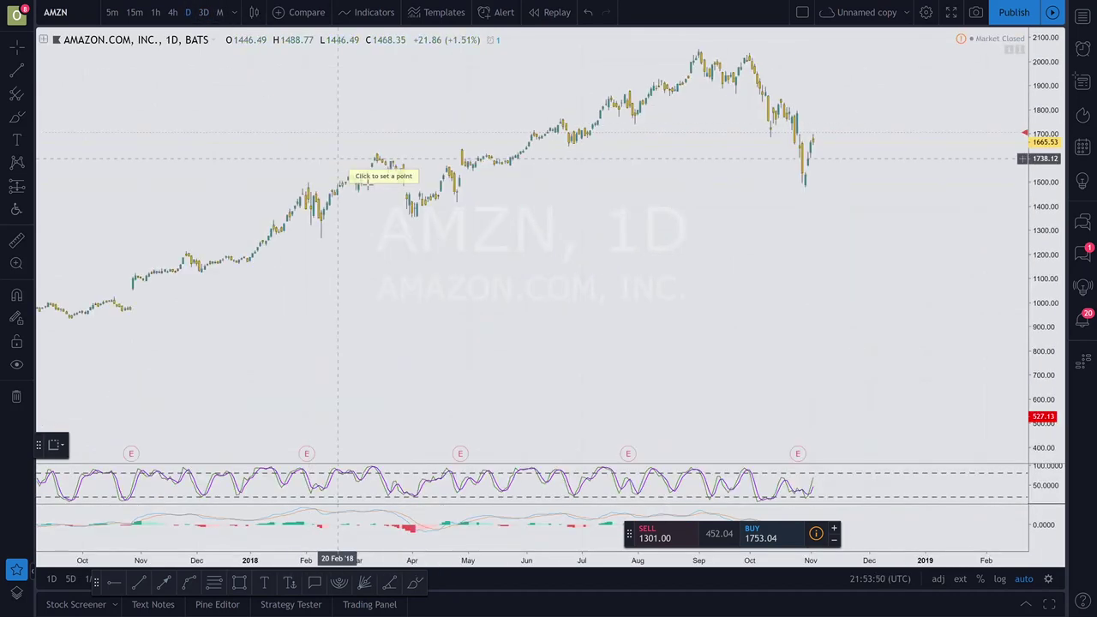
{"action": "scroll", "coordinate": [367, 185], "scroll_direction": "down", "scroll_amount": 3}
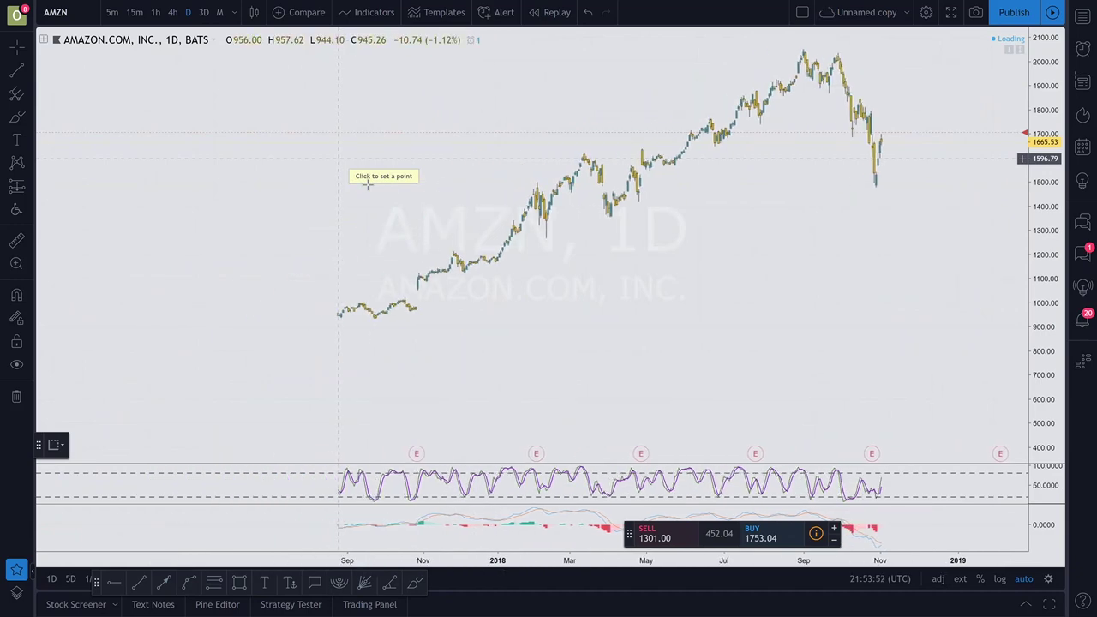
{"action": "scroll", "coordinate": [878, 324], "scroll_direction": "up", "scroll_amount": 2}
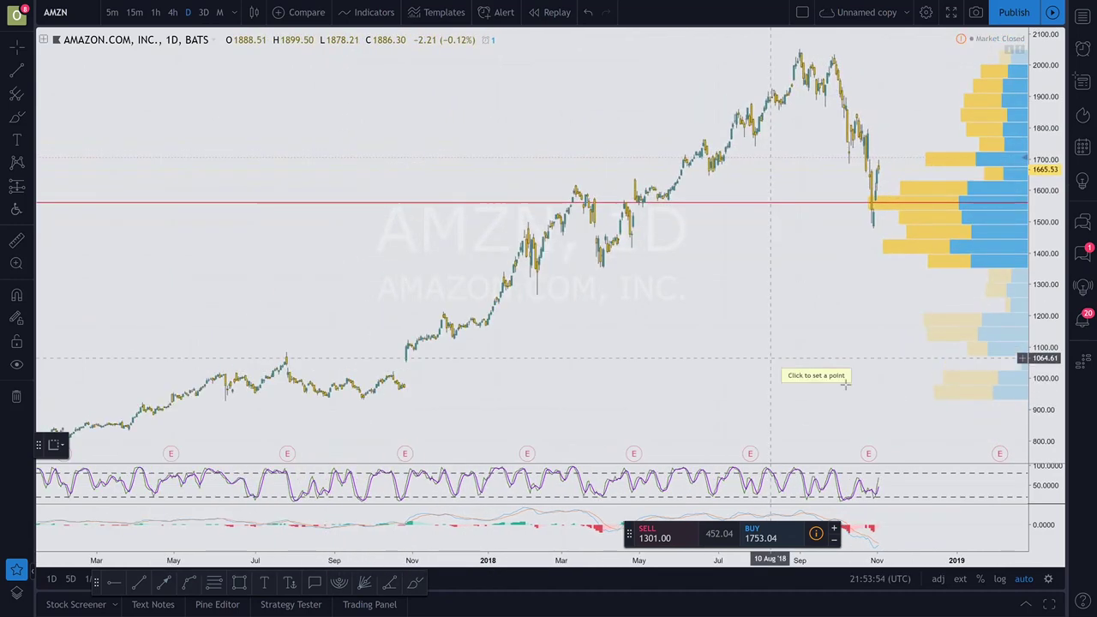
{"action": "scroll", "coordinate": [878, 324], "scroll_direction": "up", "scroll_amount": 2}
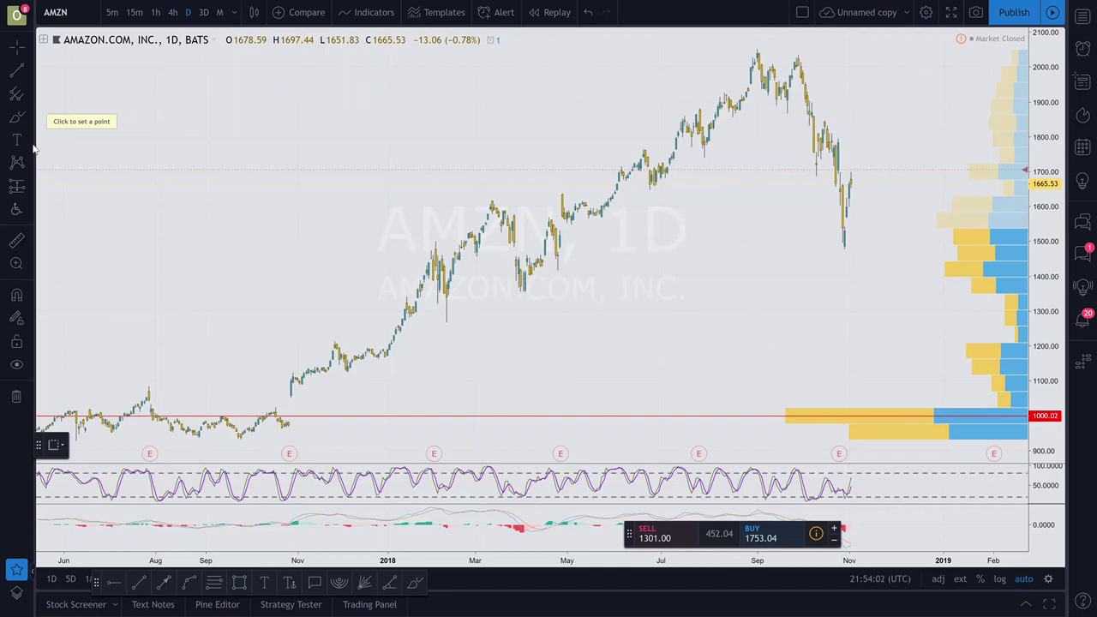
- Draw a zone rectangle spanning 2024.50–2066.91 over the two September 2018 peaks
{"action": "left_click", "coordinate": [30, 70]}
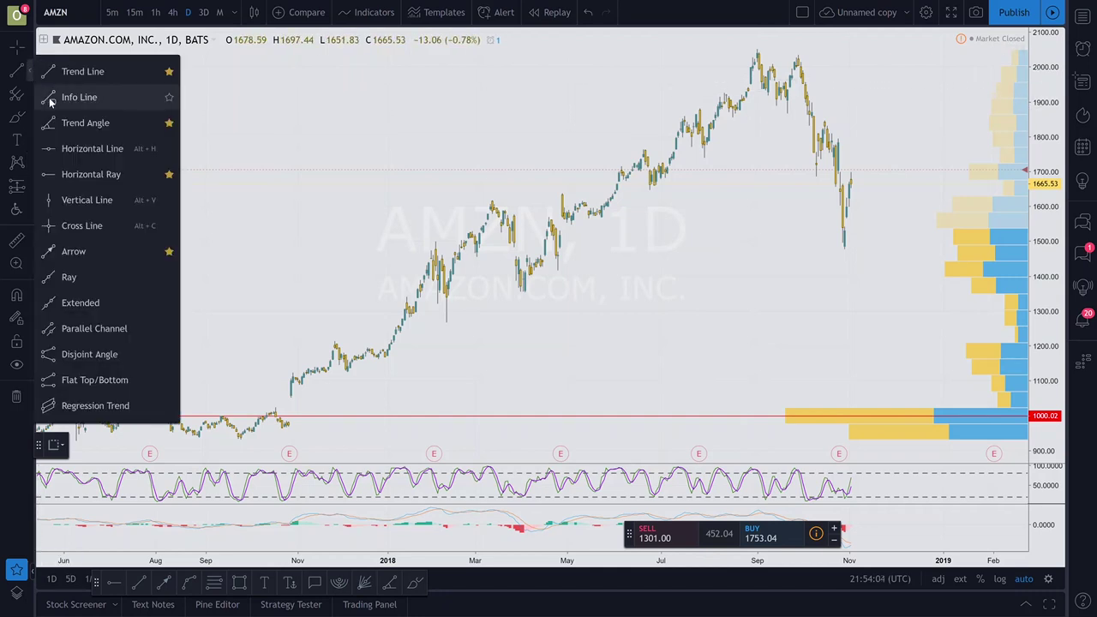
{"action": "left_click", "coordinate": [86, 180]}
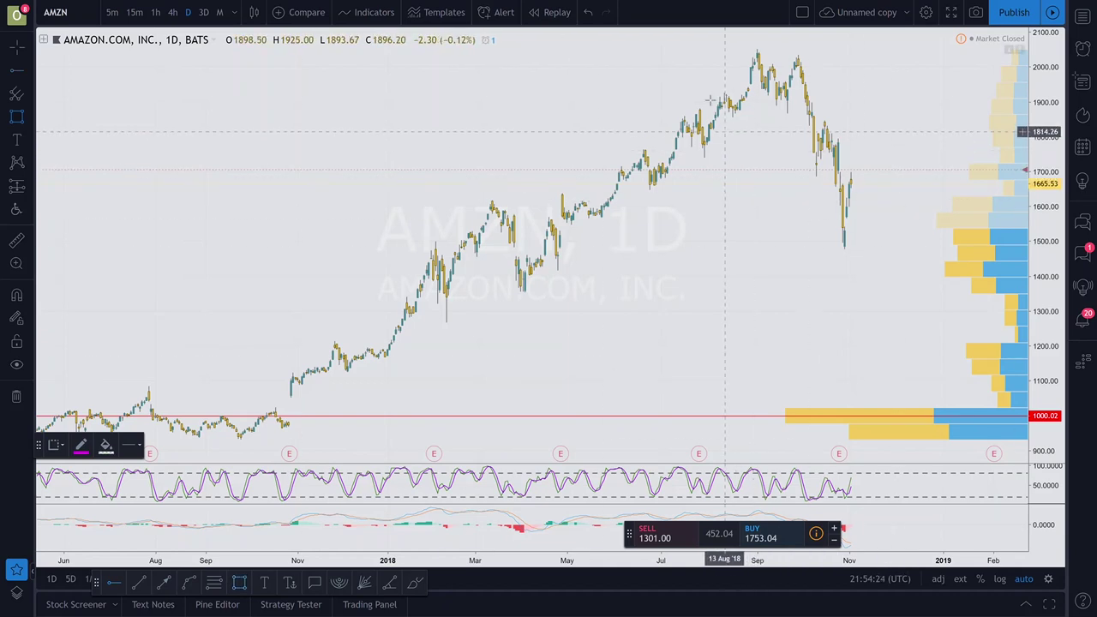
{"action": "left_click", "coordinate": [687, 44]}
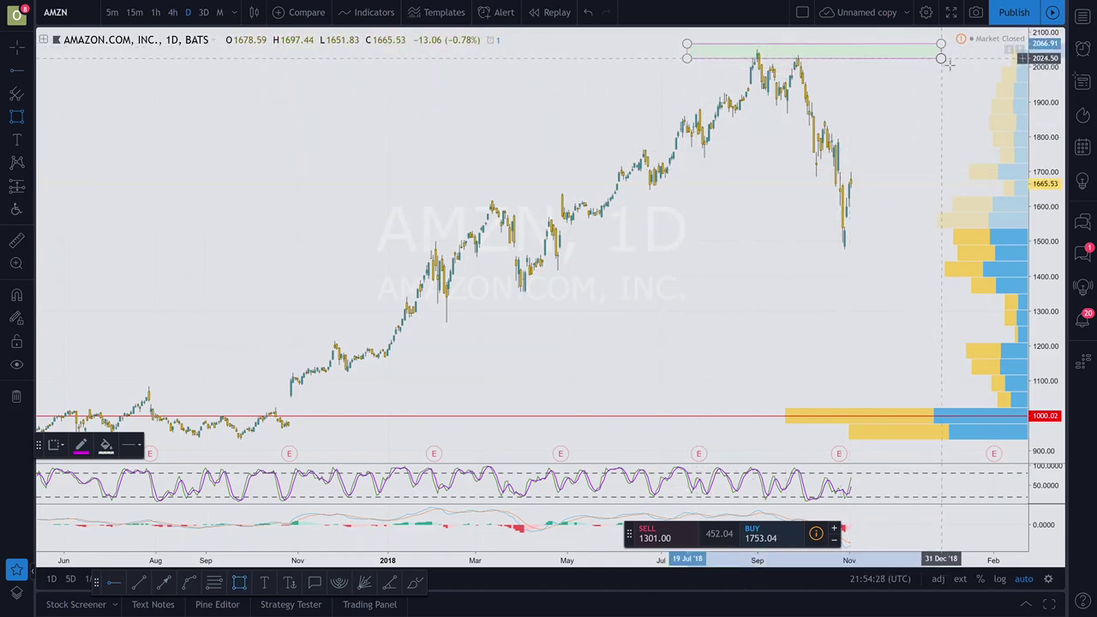
{"action": "left_click", "coordinate": [952, 58]}
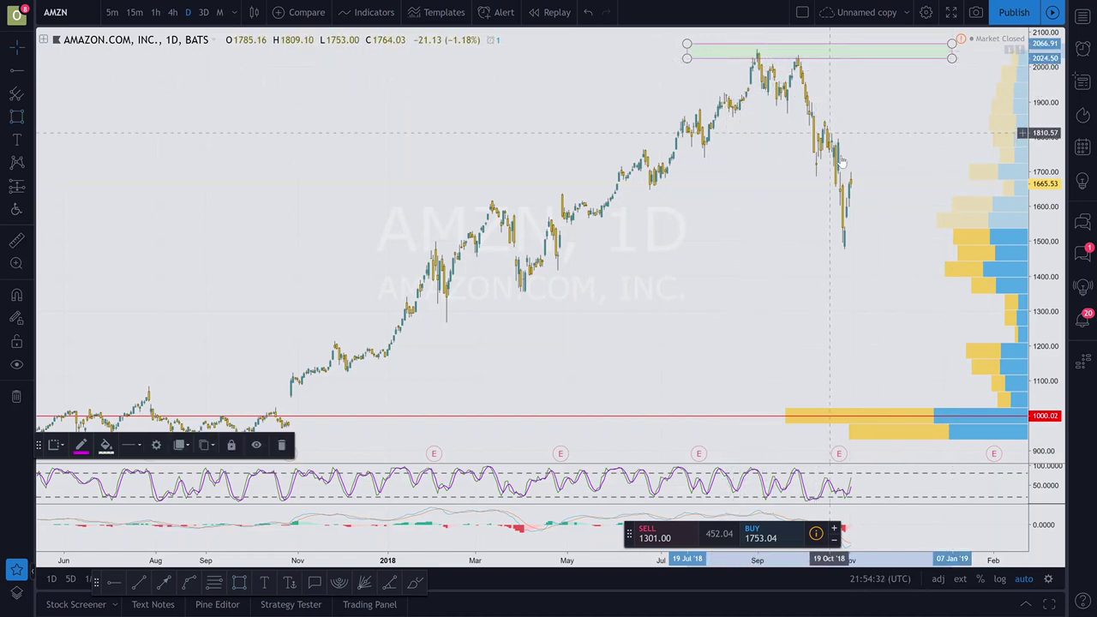
{"action": "left_click", "coordinate": [874, 225]}
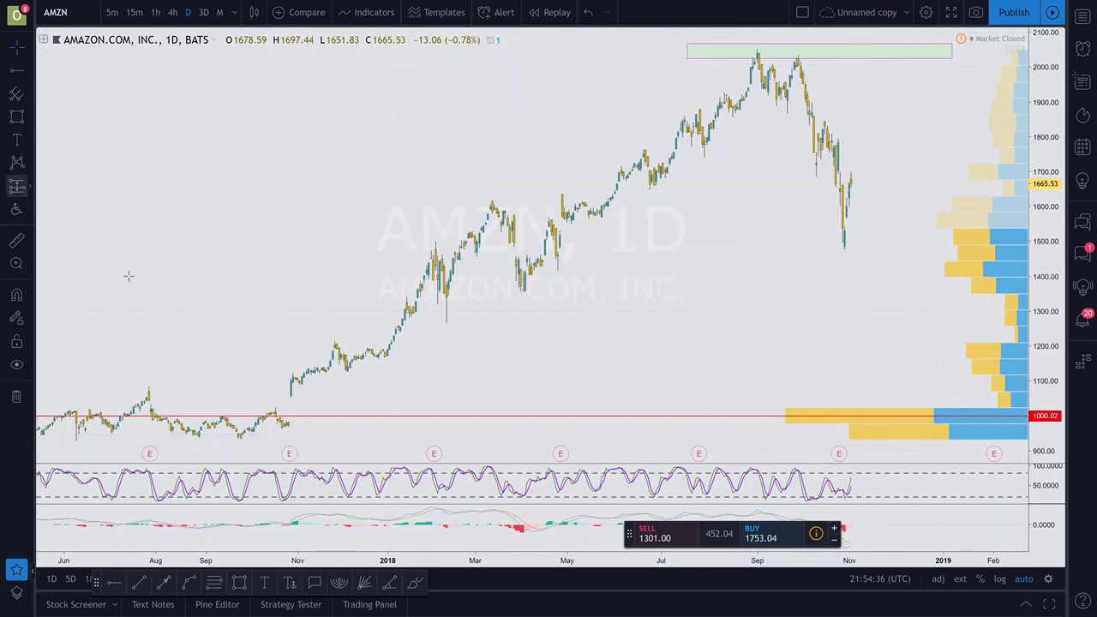
- Draw a second green zone at about 1609–1689, stretched left to the spring 2018 highs
{"action": "left_click", "coordinate": [241, 583]}
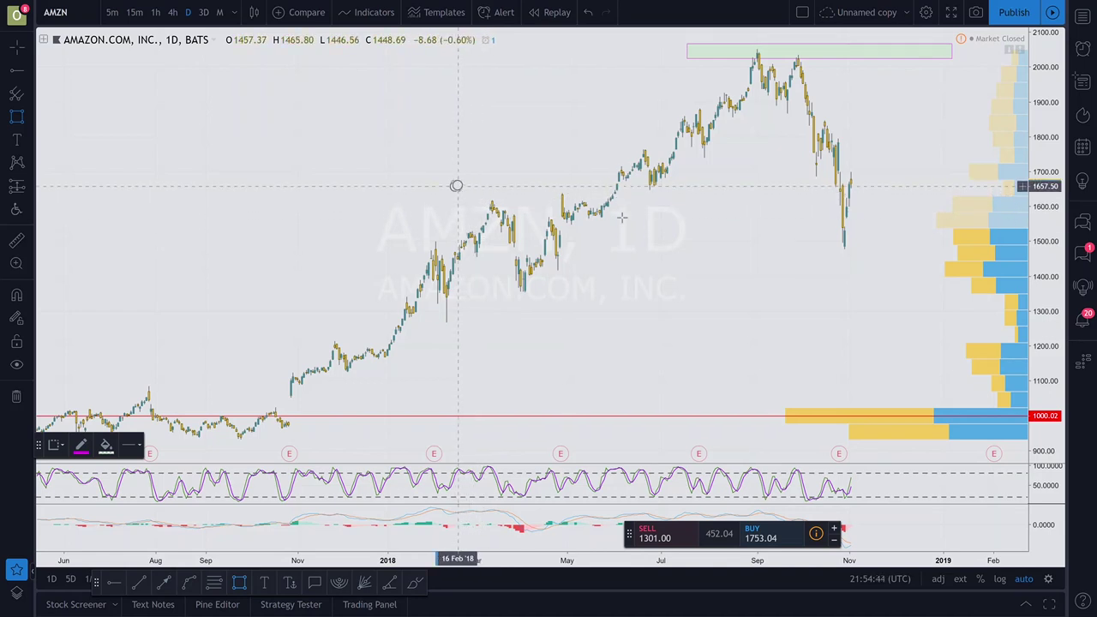
{"action": "left_click_drag", "start_coordinate": [457, 186], "coordinate": [983, 199]}
{"action": "left_click", "coordinate": [881, 283]}
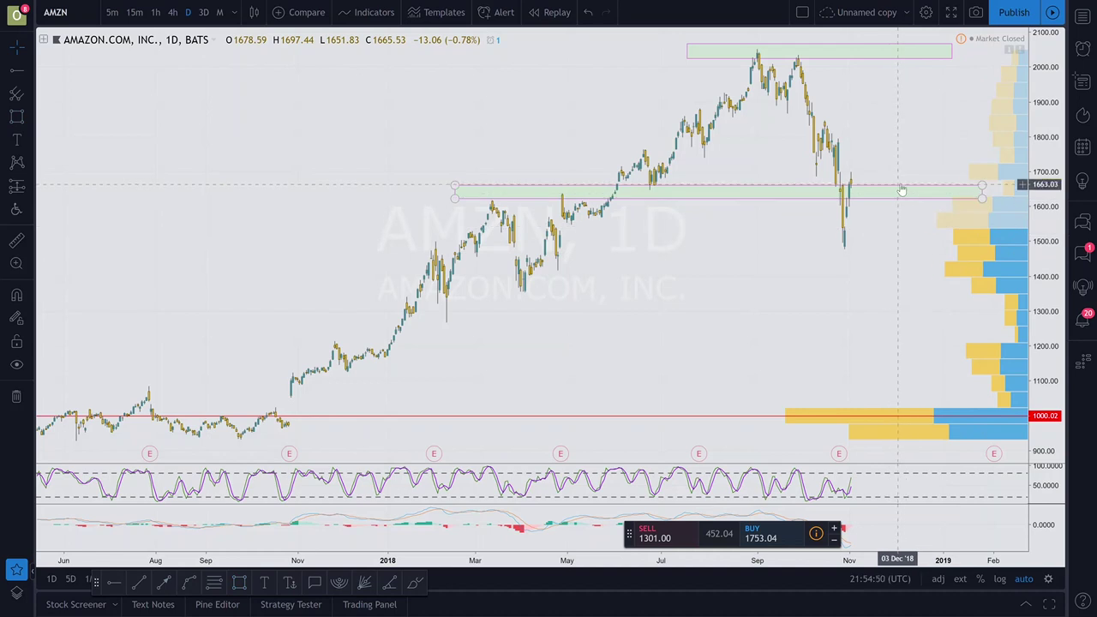
{"action": "left_click_drag", "start_coordinate": [902, 189], "coordinate": [903, 188]}
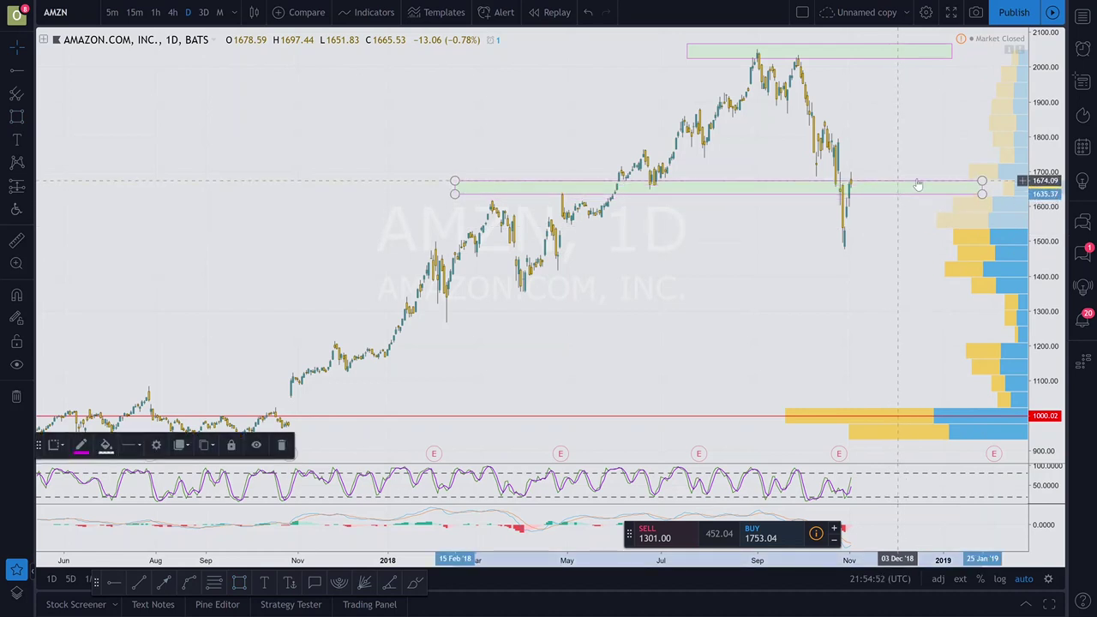
{"action": "left_click_drag", "start_coordinate": [983, 183], "coordinate": [987, 175]}
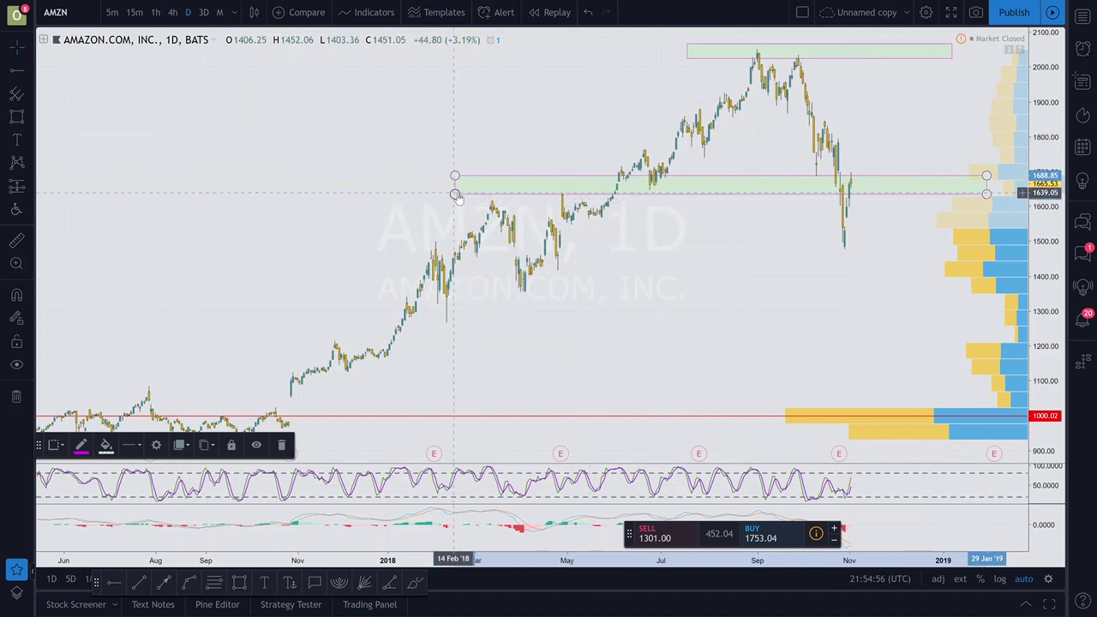
{"action": "left_click_drag", "start_coordinate": [454, 193], "coordinate": [422, 203]}
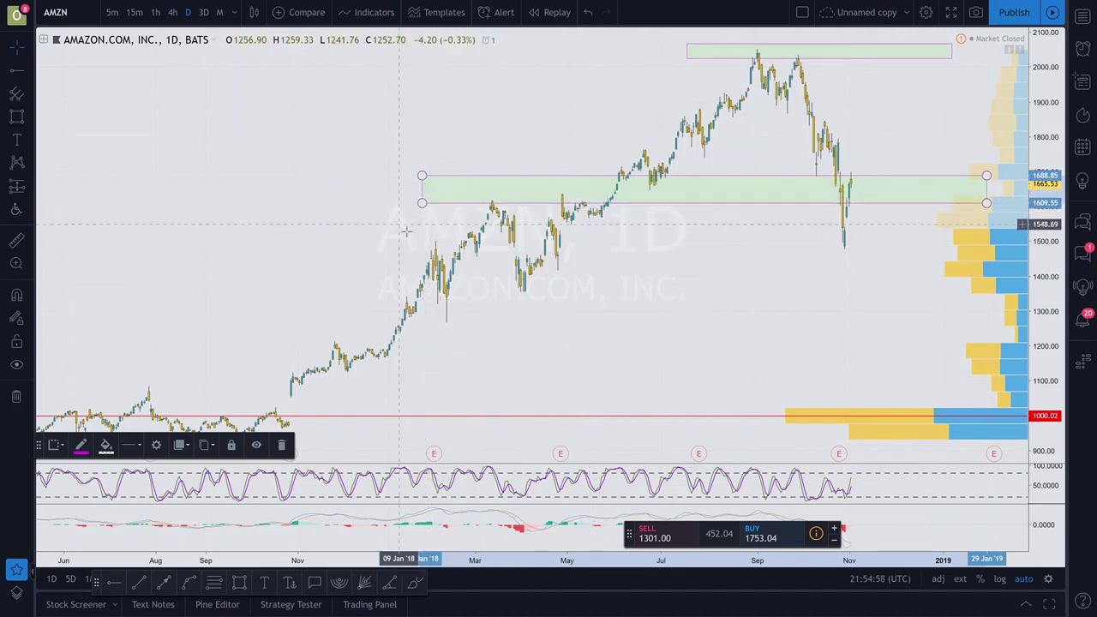
{"action": "left_click", "coordinate": [415, 249]}
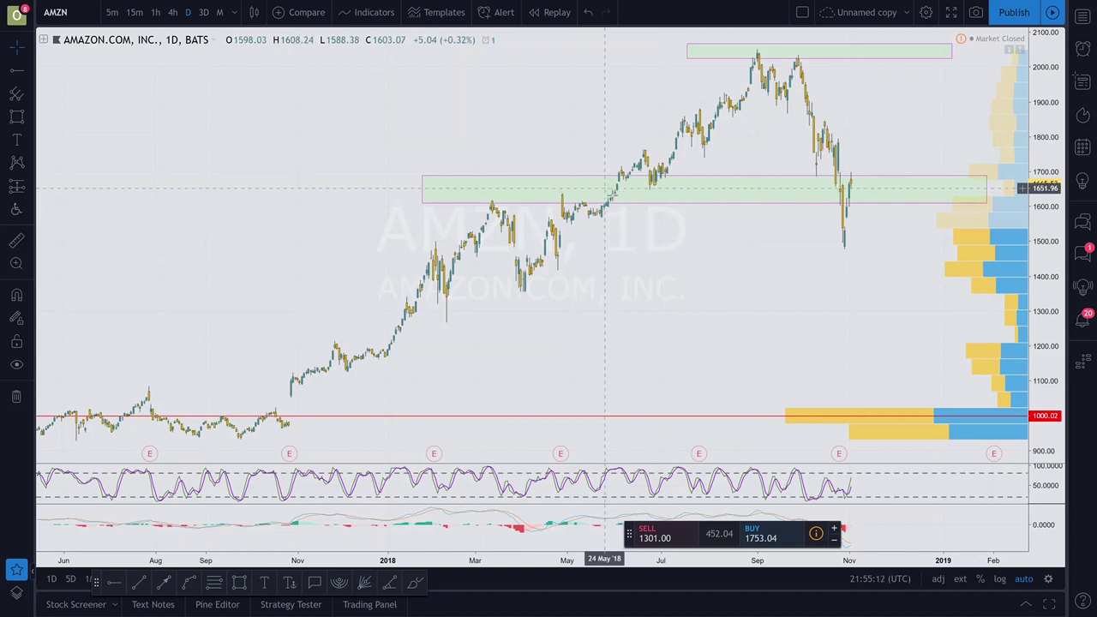
- Inspect the middle 1609–1689 zone and pick the Rectangle drawing tool
{"action": "left_click", "coordinate": [509, 199]}
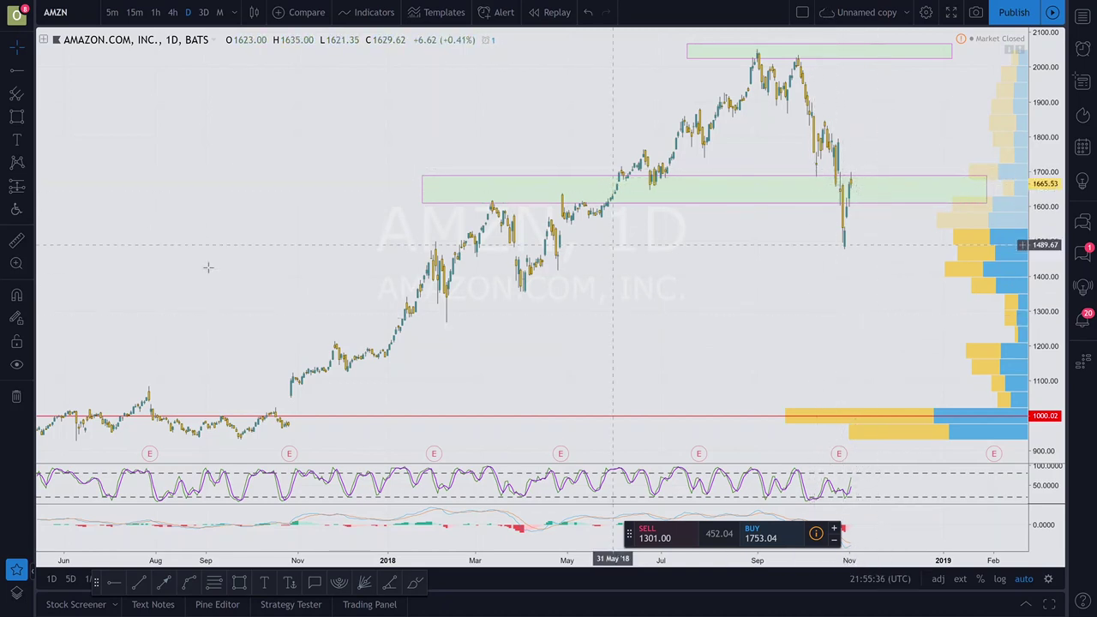
{"action": "left_click", "coordinate": [16, 116]}
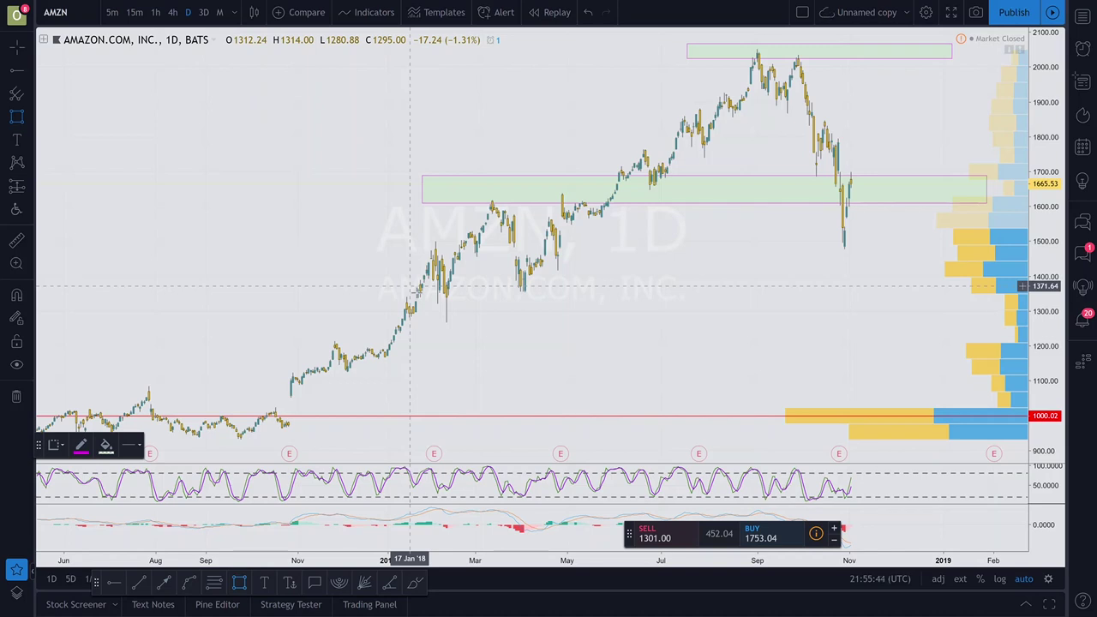
- Draw a third green zone at about 1325–1375 from the early-2018 lows past the latest bars
{"action": "mouse_move", "coordinate": [406, 284]}
{"action": "left_mouse_down"}
{"action": "mouse_move", "coordinate": [864, 330]}
{"action": "mouse_move", "coordinate": [981, 306]}
{"action": "left_mouse_up"}
{"action": "left_click", "coordinate": [797, 327]}
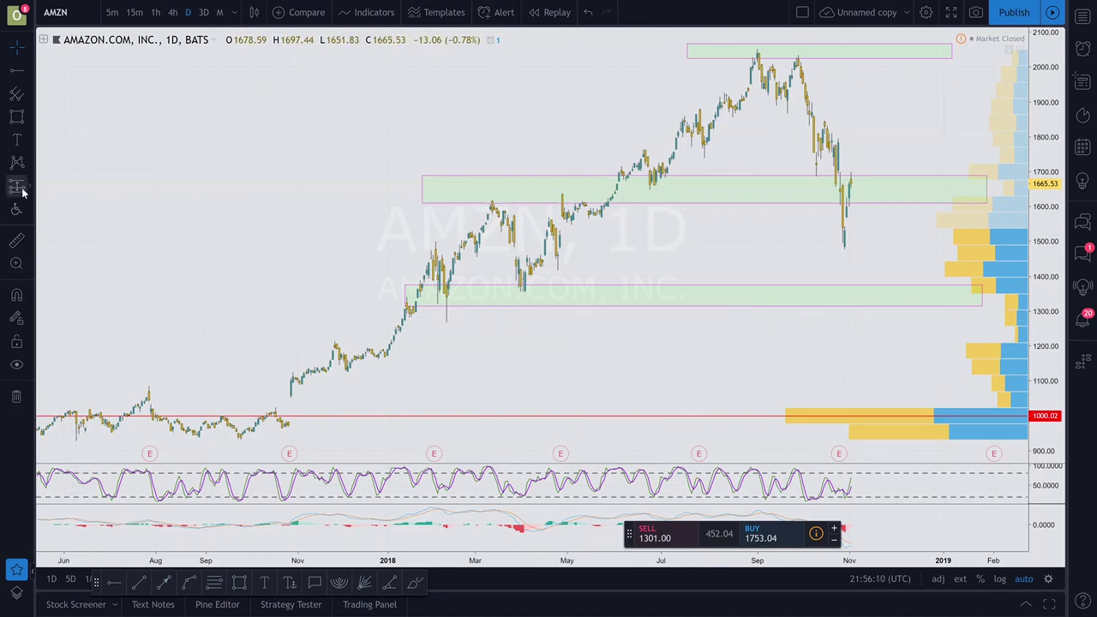
- Draw a fourth green zone at about 1003–1062 from mid-2017 past the latest bars
{"action": "left_click", "coordinate": [17, 119]}
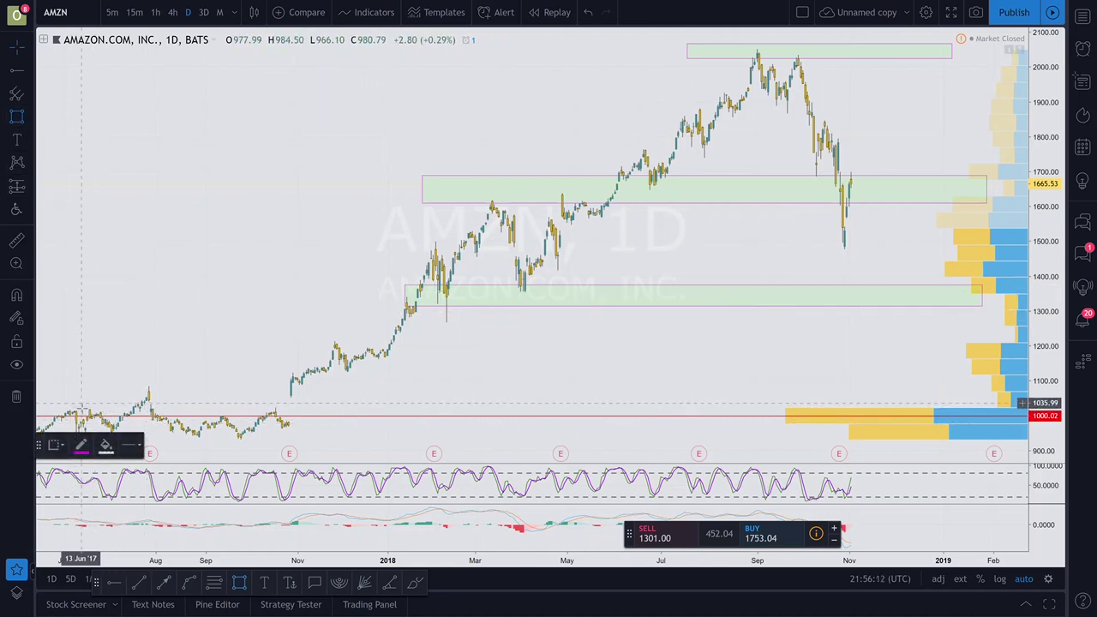
{"action": "mouse_move", "coordinate": [54, 392]}
{"action": "left_mouse_down"}
{"action": "mouse_move", "coordinate": [167, 433]}
{"action": "mouse_move", "coordinate": [592, 444]}
{"action": "mouse_move", "coordinate": [877, 369]}
{"action": "mouse_move", "coordinate": [1018, 393]}
{"action": "mouse_move", "coordinate": [964, 416]}
{"action": "left_mouse_up"}
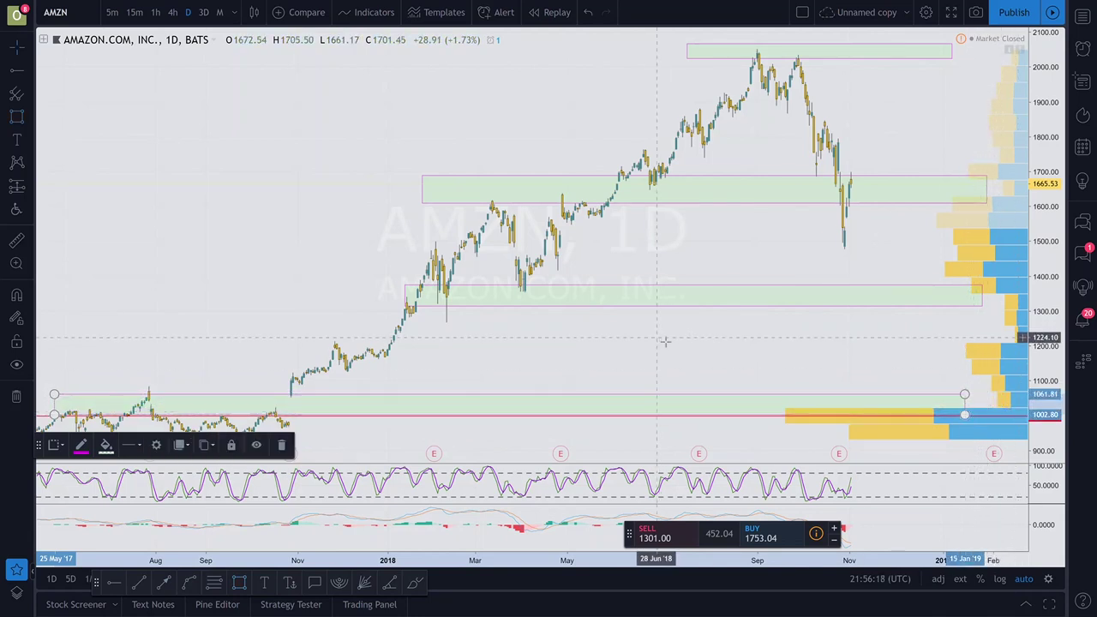
{"action": "left_click", "coordinate": [769, 350]}
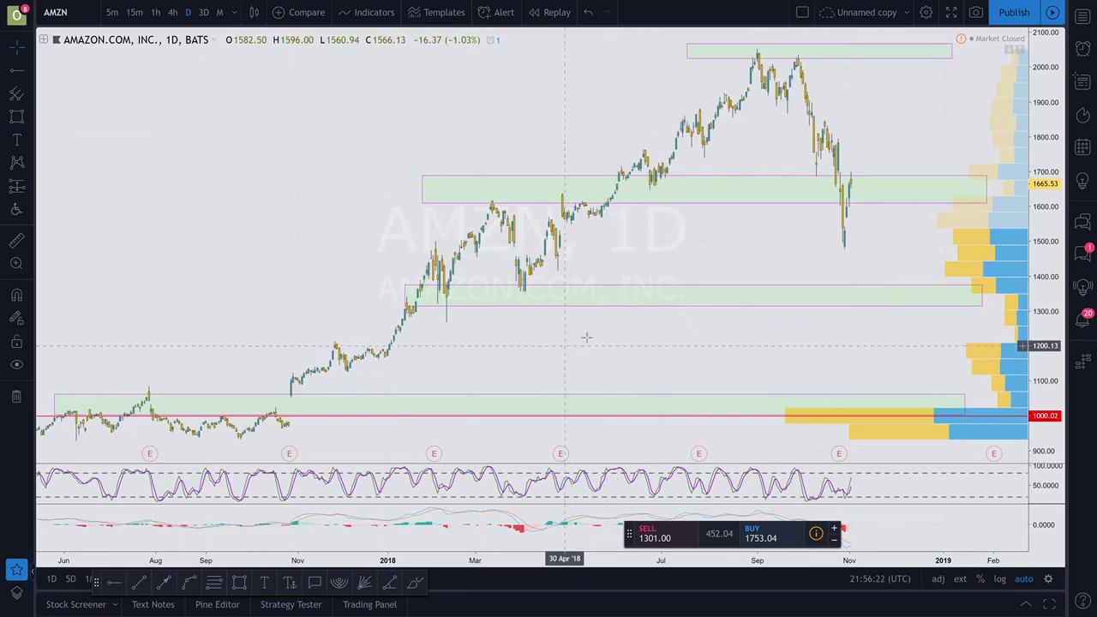
- Switch to the Brush tool to sketch freehand on the AMZN daily chart
{"action": "scroll", "coordinate": [586, 338], "scroll_direction": "down", "scroll_amount": 3}
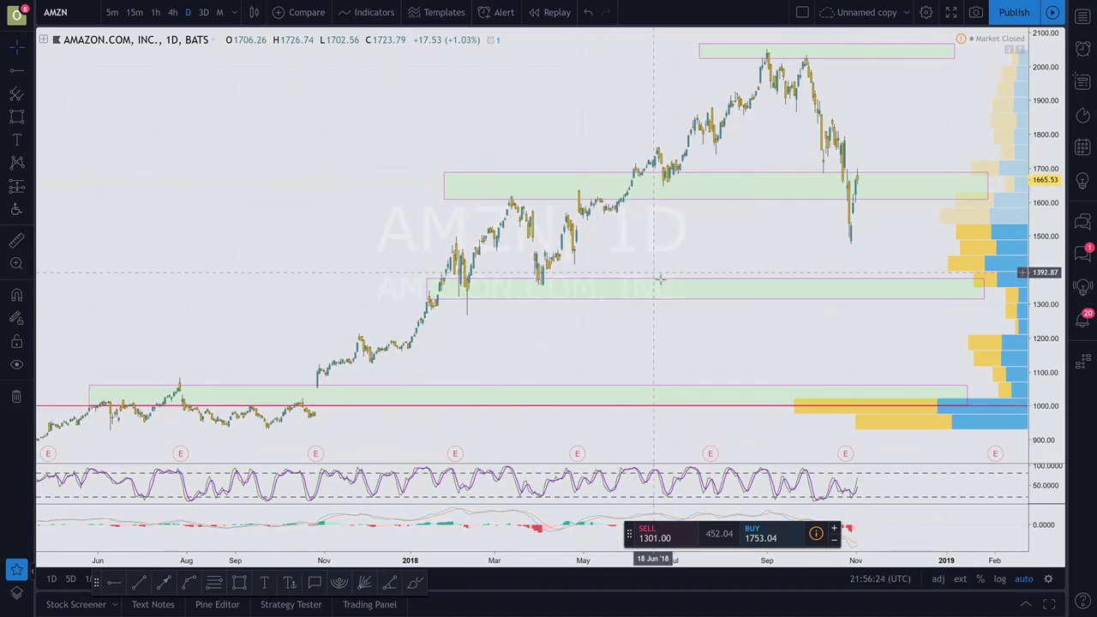
{"action": "scroll", "coordinate": [660, 279], "scroll_direction": "up", "scroll_amount": 3}
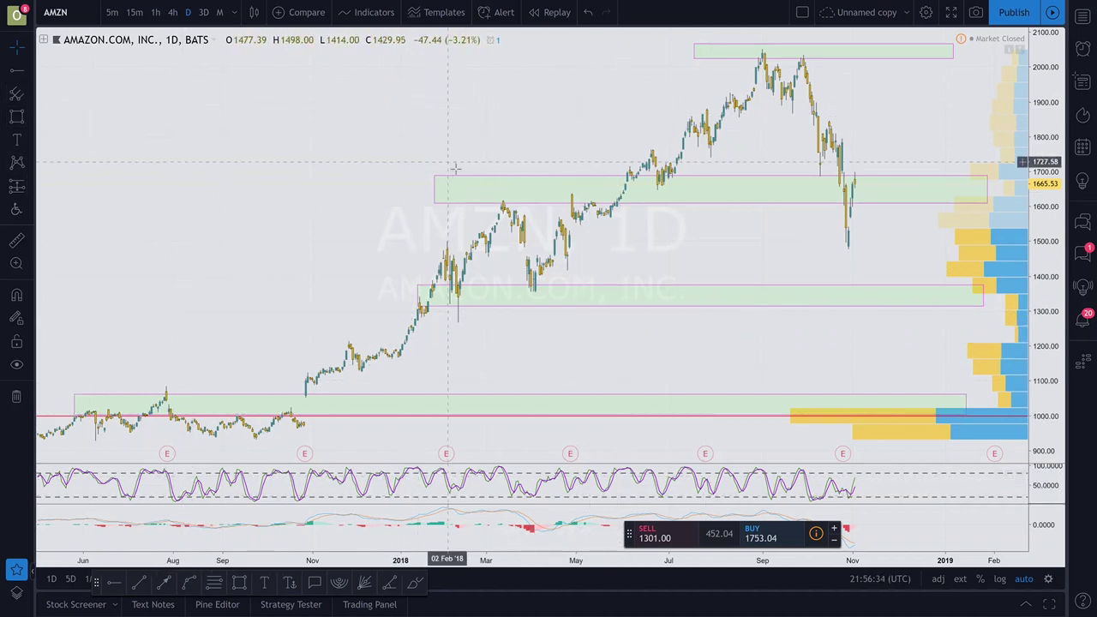
{"action": "left_click", "coordinate": [419, 586]}
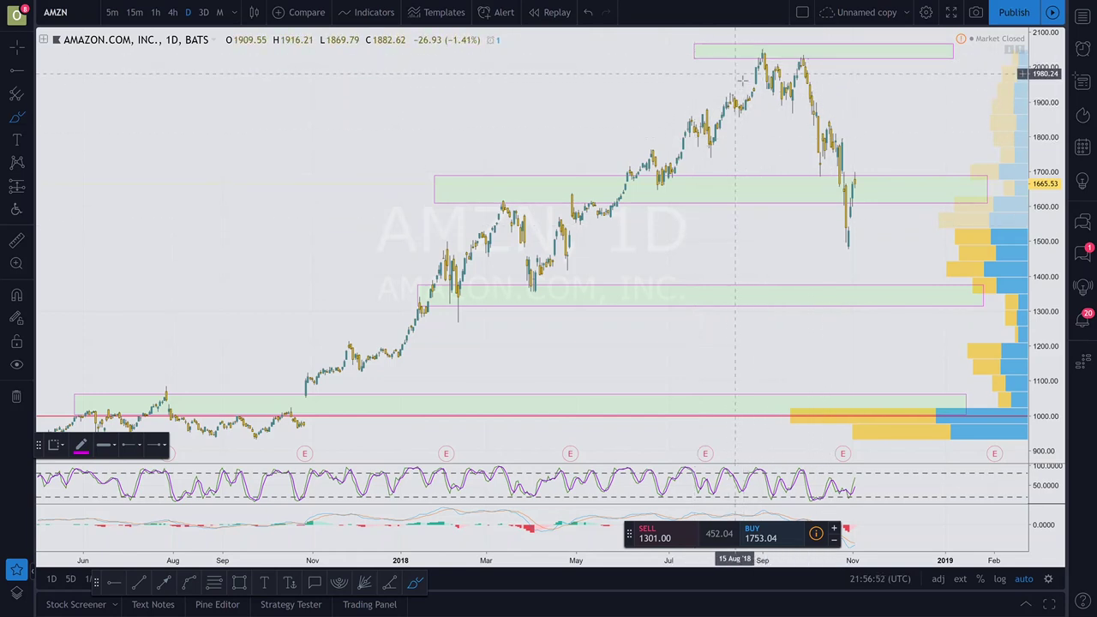
- Brush an arch over the two September peaks and trace the decline into the October low
{"action": "mouse_move", "coordinate": [734, 74]}
{"action": "left_mouse_down"}
{"action": "mouse_move", "coordinate": [750, 41]}
{"action": "mouse_move", "coordinate": [781, 55]}
{"action": "mouse_move", "coordinate": [814, 42]}
{"action": "mouse_move", "coordinate": [843, 80]}
{"action": "left_mouse_up"}
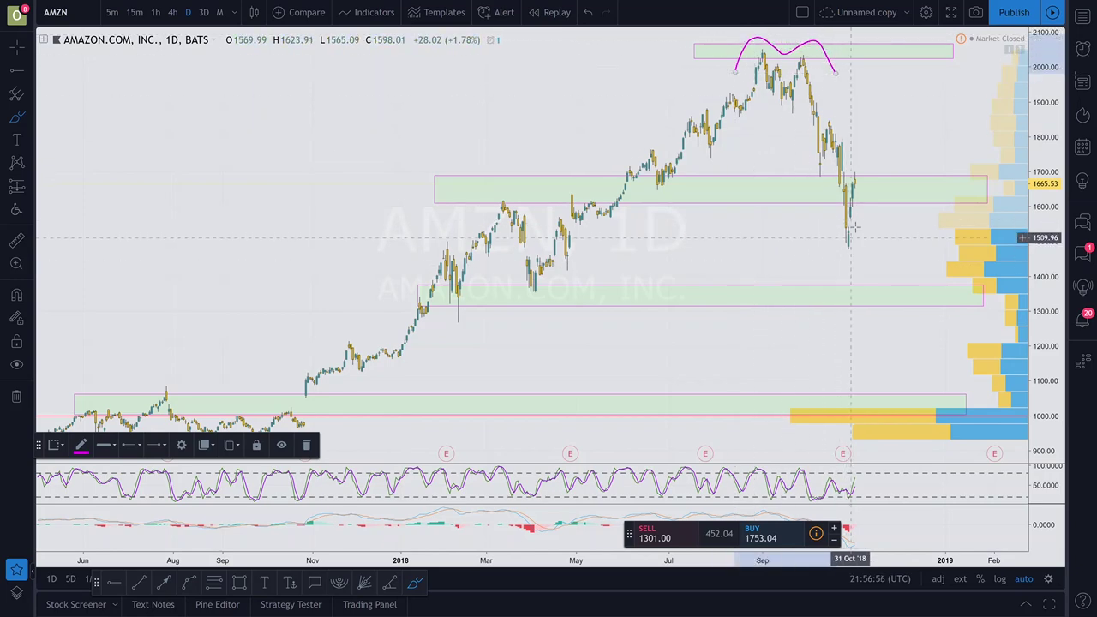
{"action": "scroll", "coordinate": [848, 225], "scroll_direction": "up", "scroll_amount": 2}
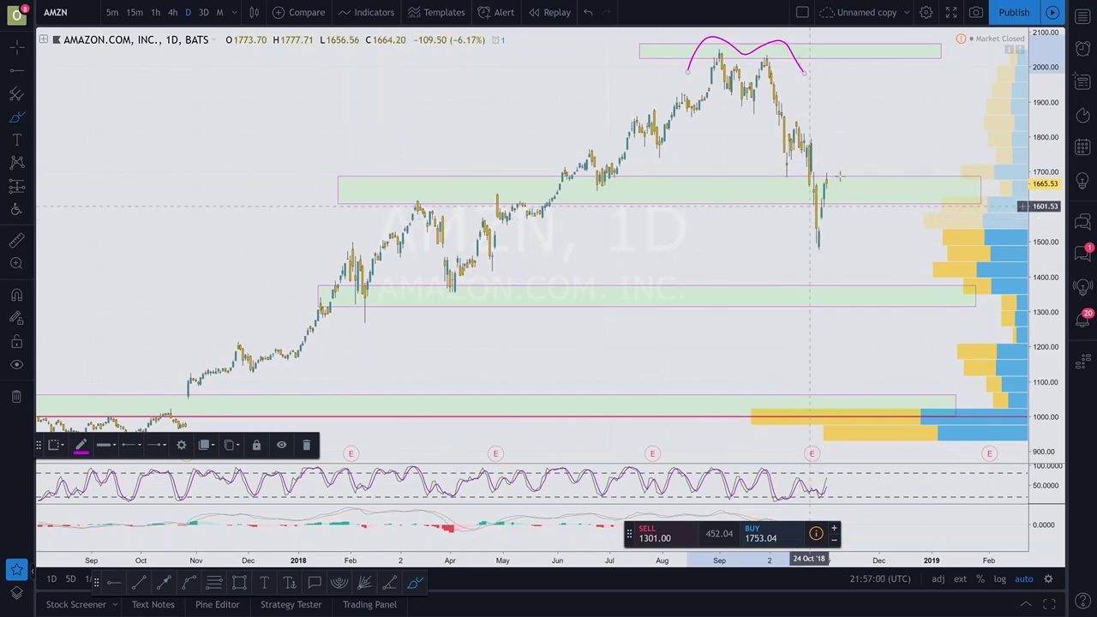
{"action": "scroll", "coordinate": [828, 172], "scroll_direction": "up", "scroll_amount": 2}
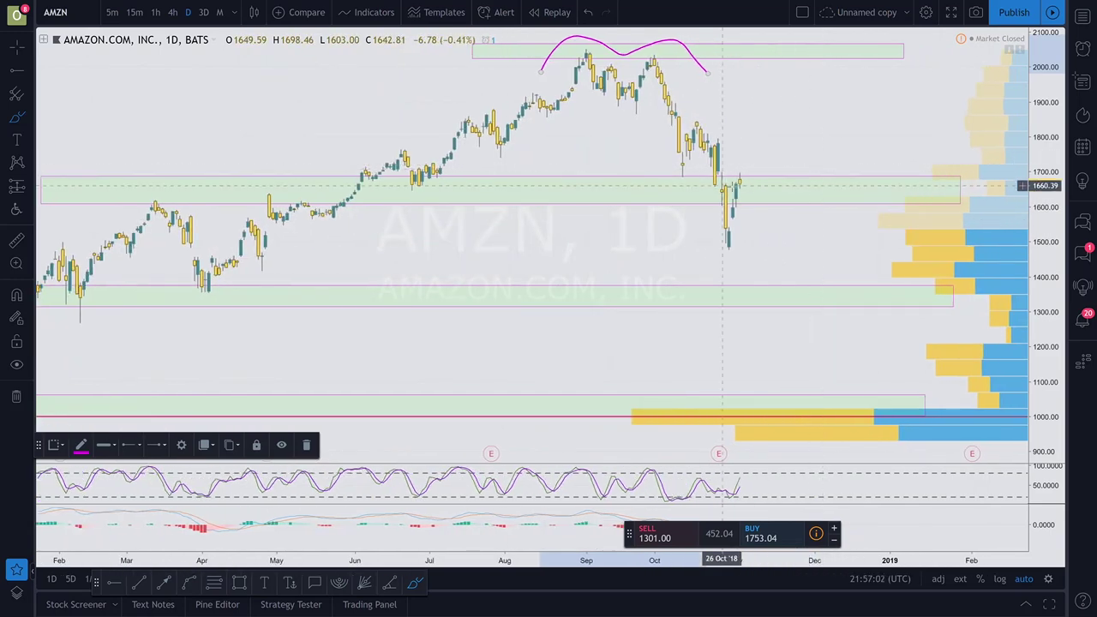
{"action": "mouse_move", "coordinate": [737, 171]}
{"action": "left_mouse_down"}
{"action": "mouse_move", "coordinate": [719, 204]}
{"action": "mouse_move", "coordinate": [724, 243]}
{"action": "left_mouse_up"}
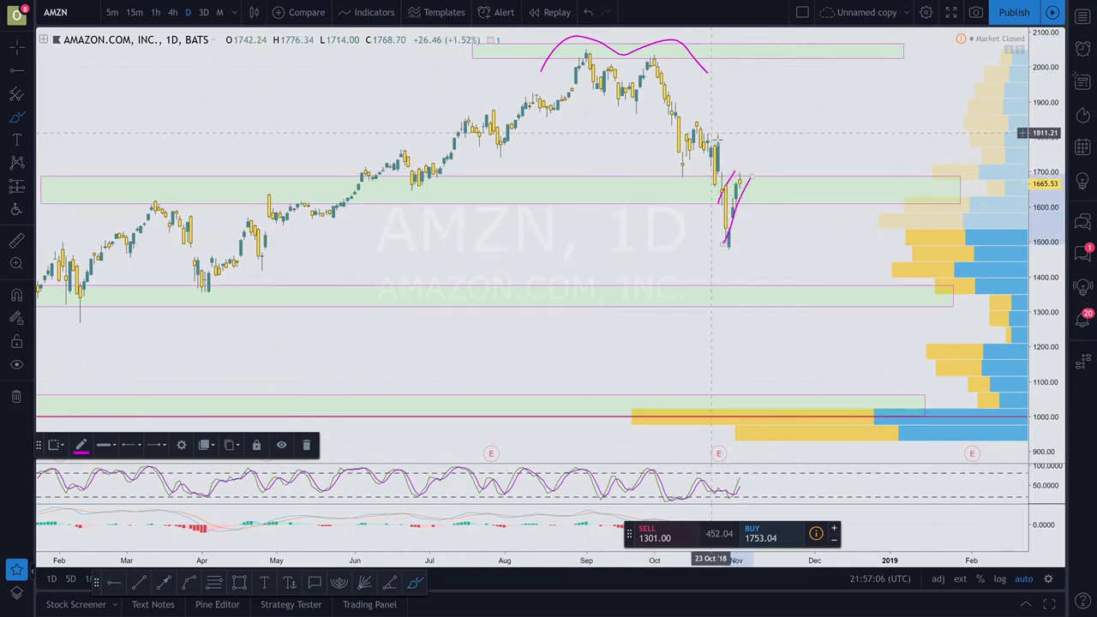
{"action": "left_click_drag", "start_coordinate": [702, 126], "coordinate": [725, 244]}
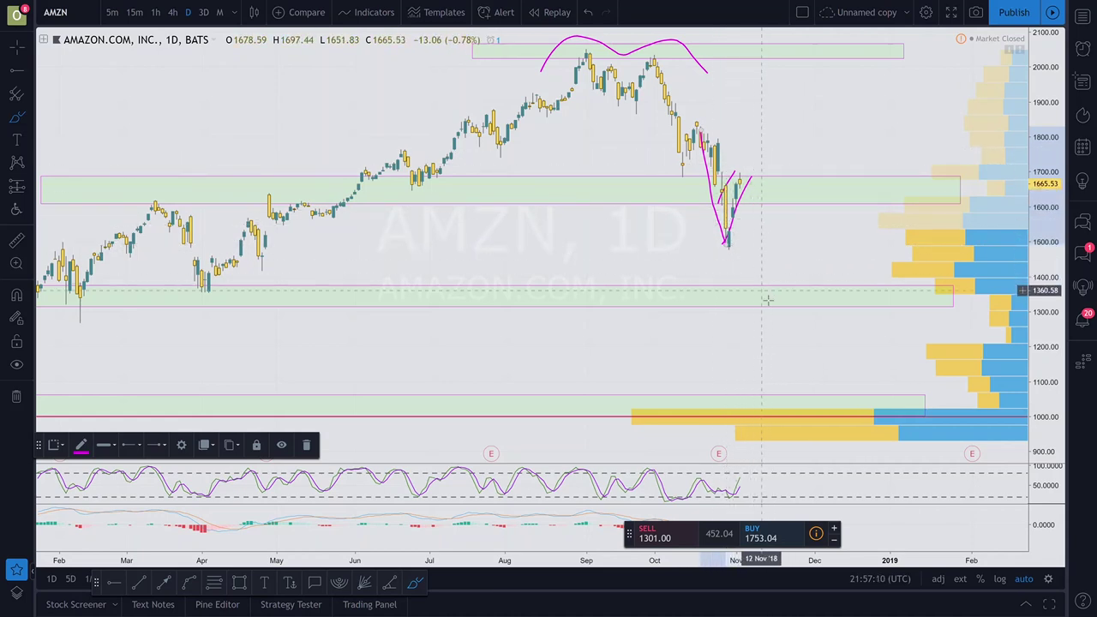
- Brush a projected drop from about 1640 down into the 1325–1375 green zone
{"action": "left_click_drag", "start_coordinate": [759, 198], "coordinate": [756, 298]}
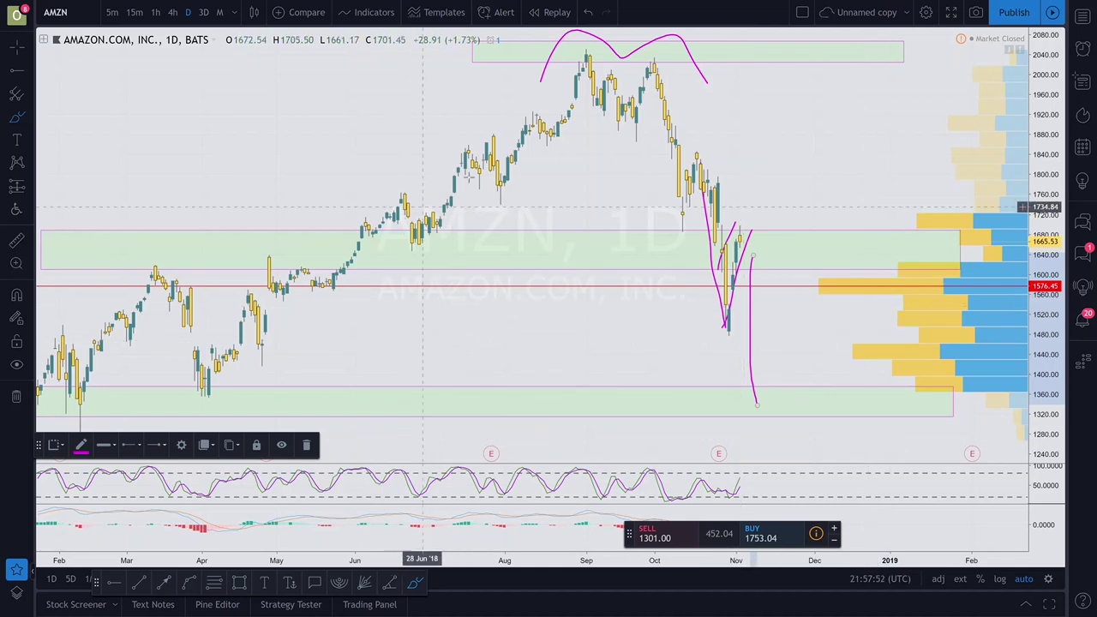
{"action": "scroll", "coordinate": [609, 229], "scroll_direction": "down", "scroll_amount": 5}
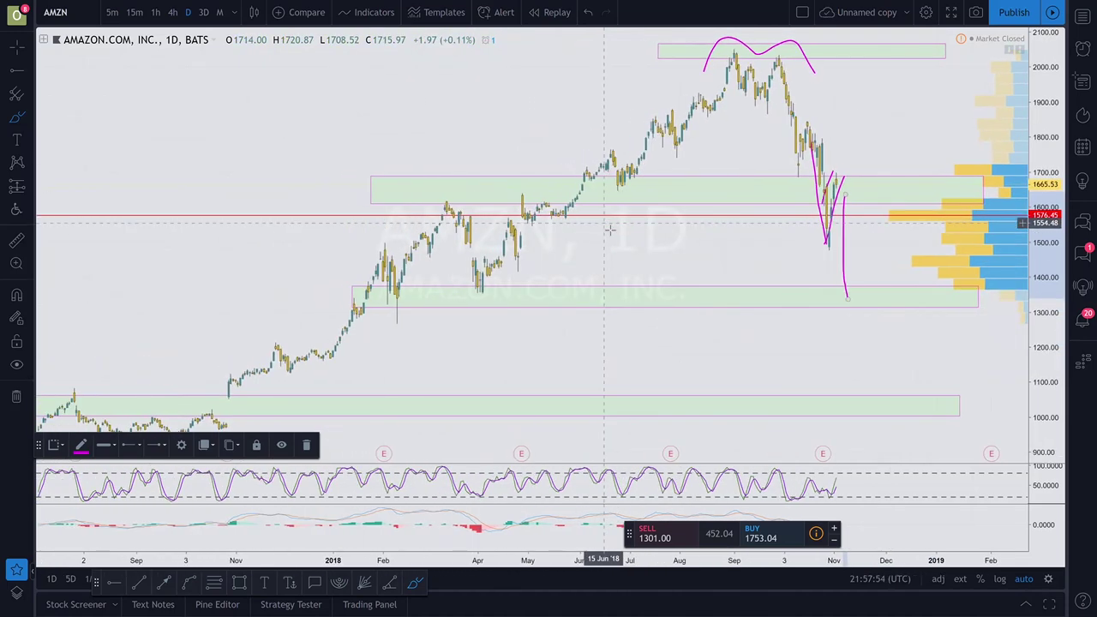